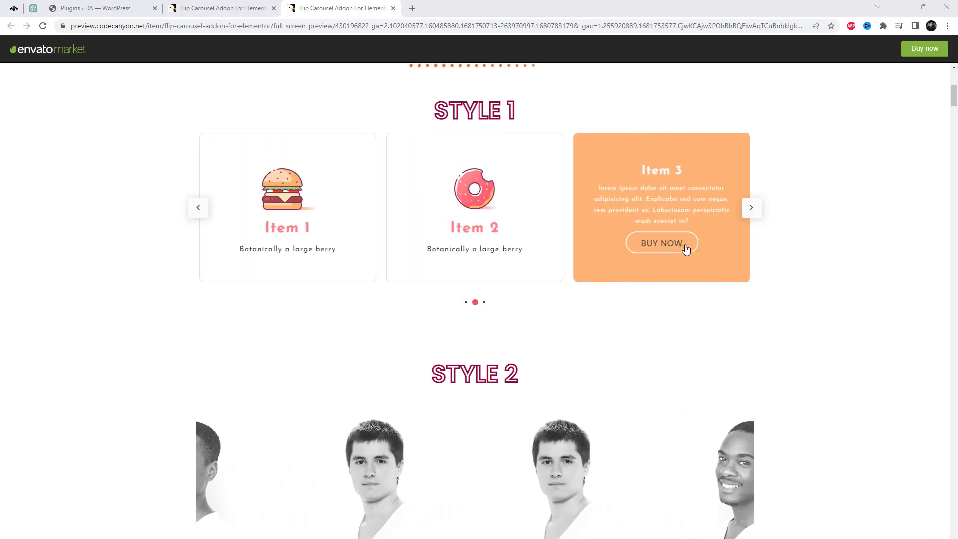
Step: Look through the flip carousel demos on the live preview page from Style 1 to Style 31, including their hover effects
scroll(846, 305, down, 3)
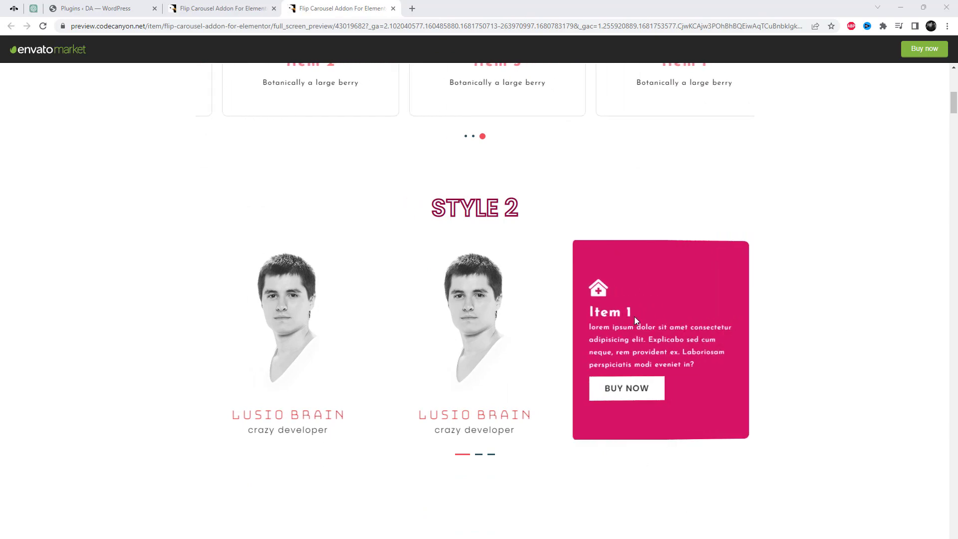
scroll(321, 352, down, 5)
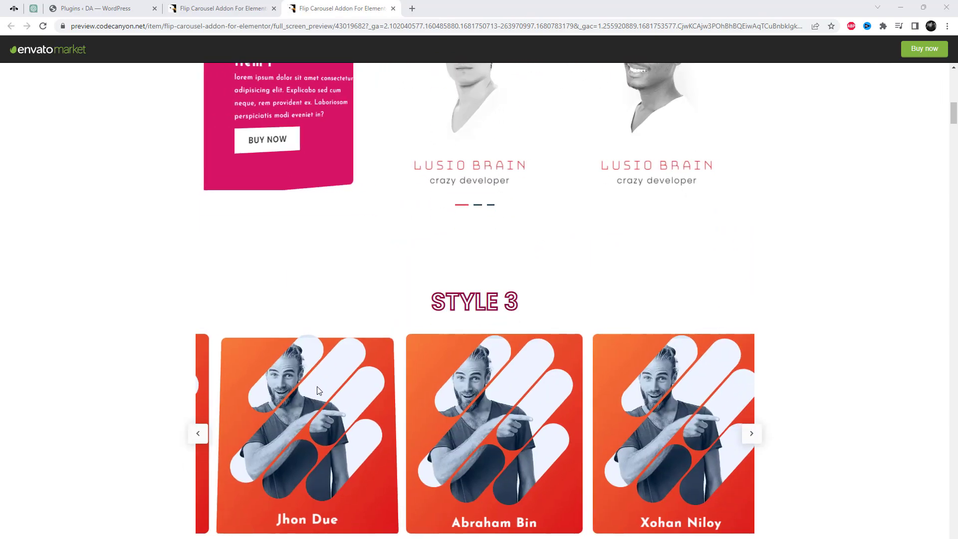
scroll(723, 459, down, 7)
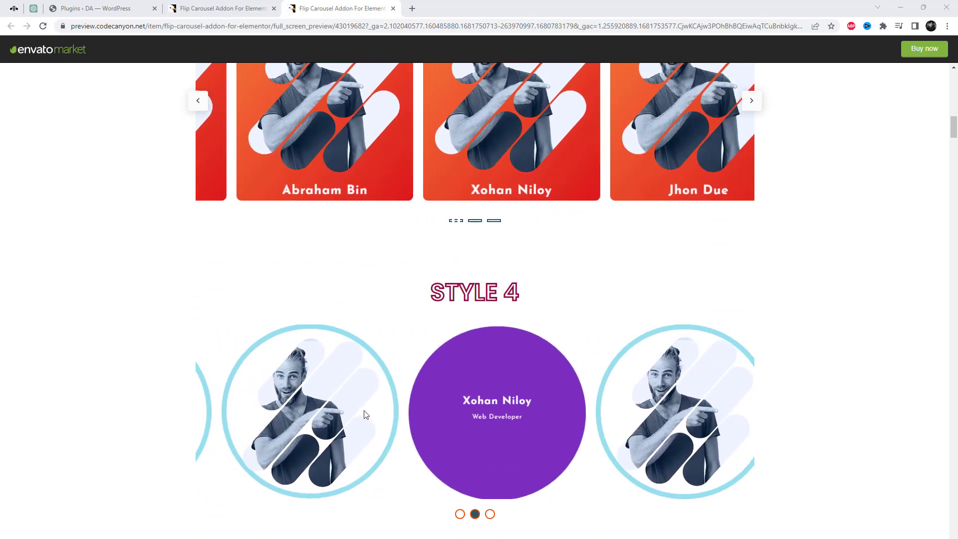
scroll(255, 409, down, 7)
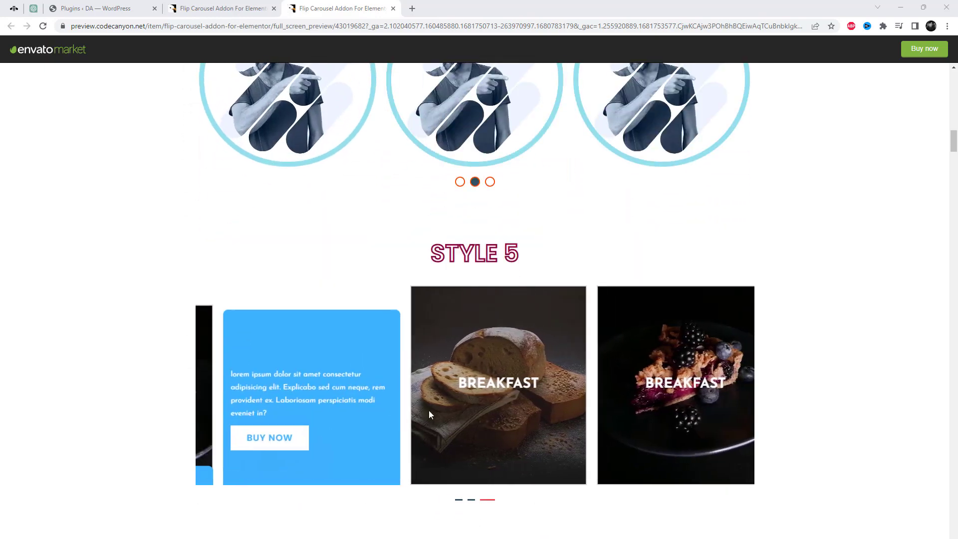
scroll(778, 452, down, 7)
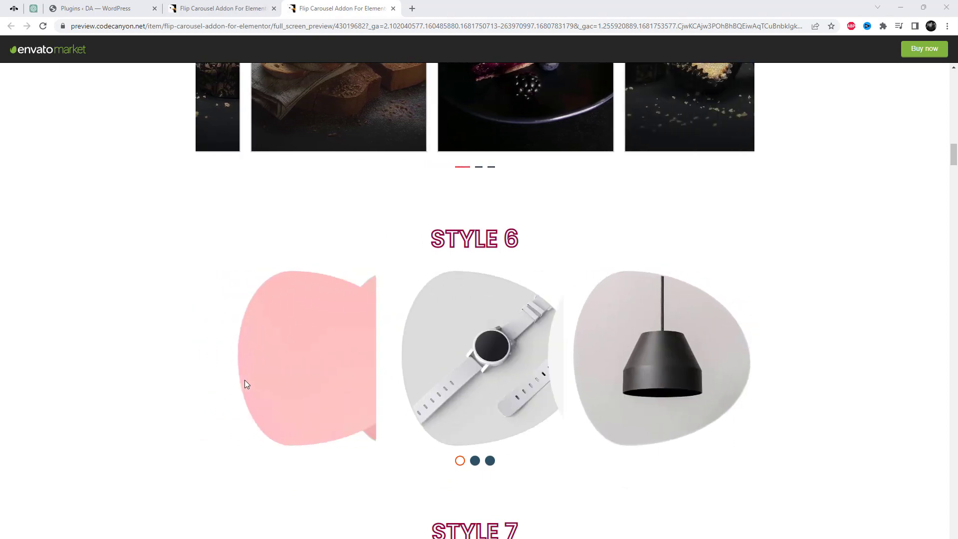
scroll(748, 449, down, 5)
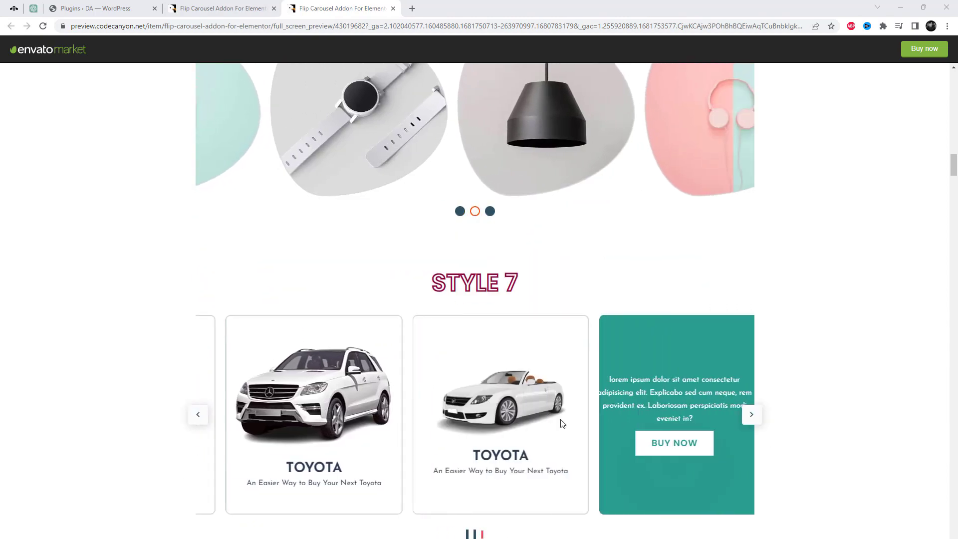
scroll(748, 404, down, 8)
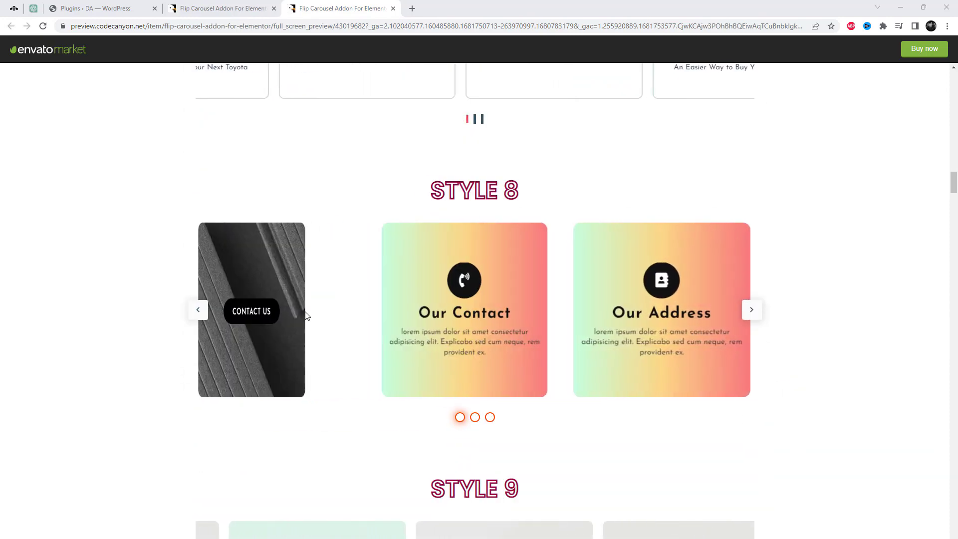
scroll(334, 326, down, 7)
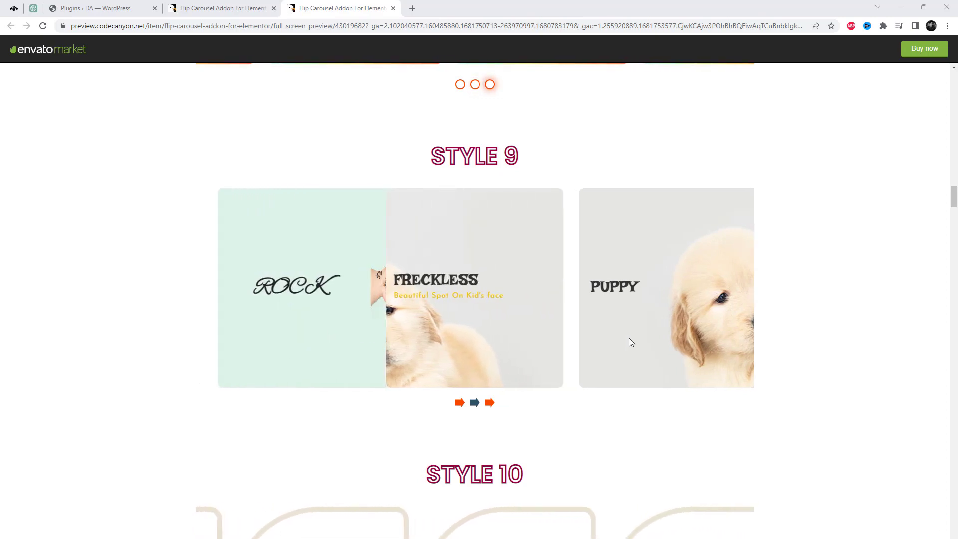
scroll(768, 384, down, 5)
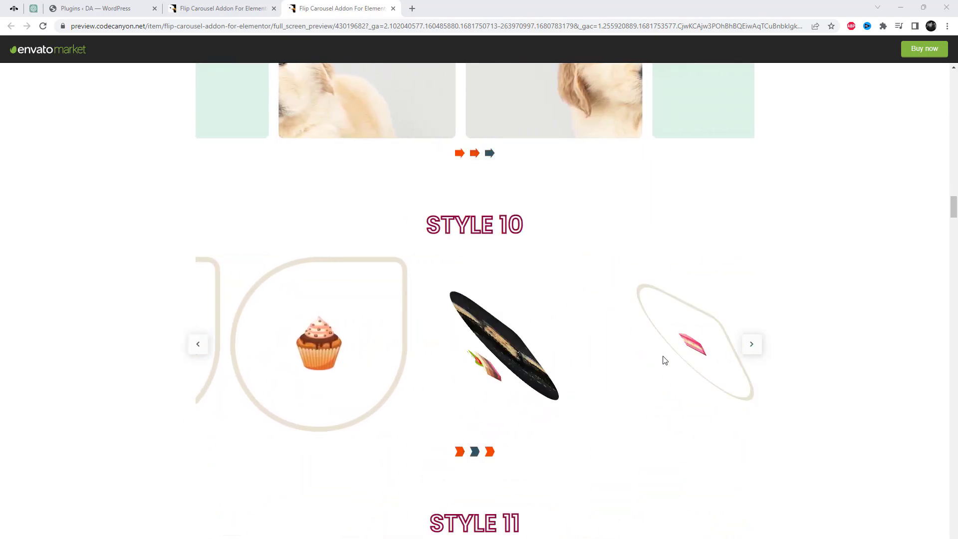
scroll(598, 360, down, 1)
scroll(382, 317, down, 6)
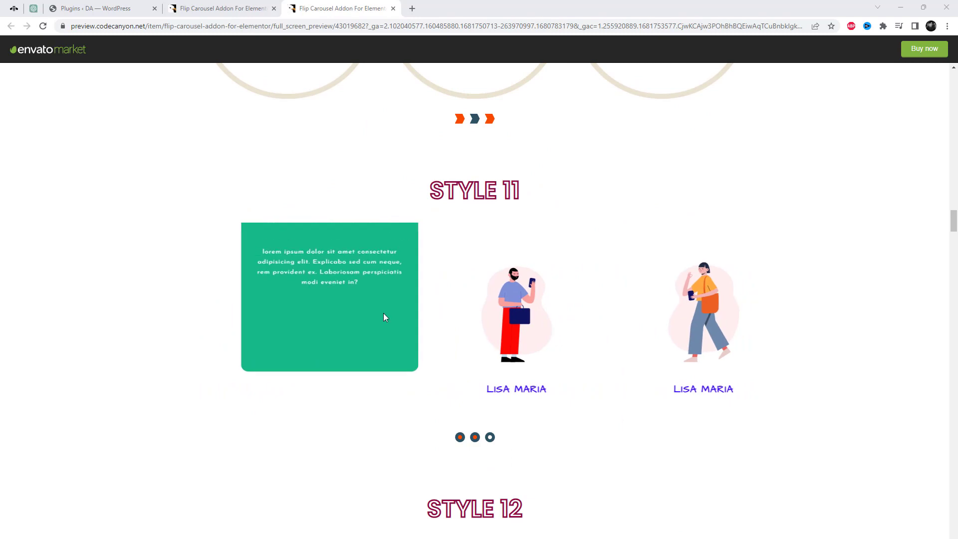
scroll(716, 356, down, 7)
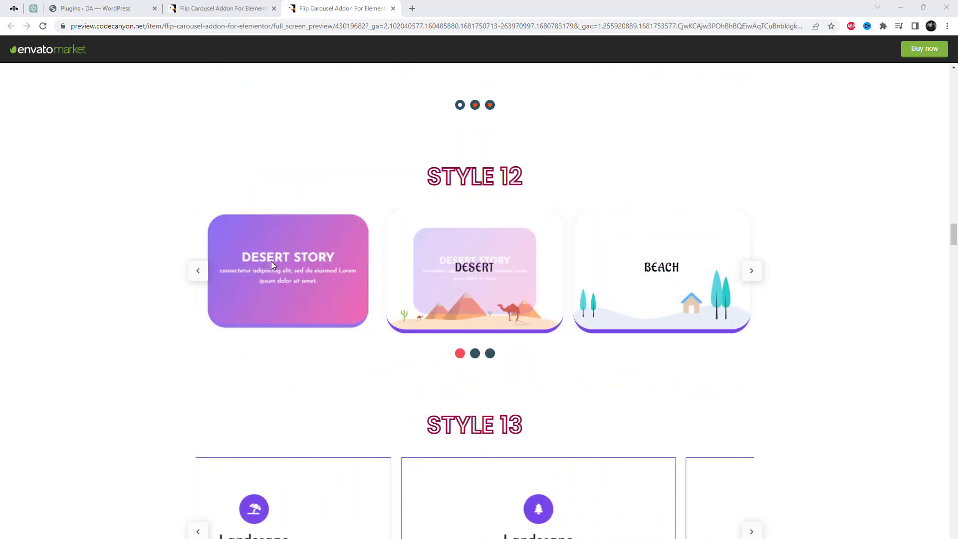
scroll(838, 391, down, 7)
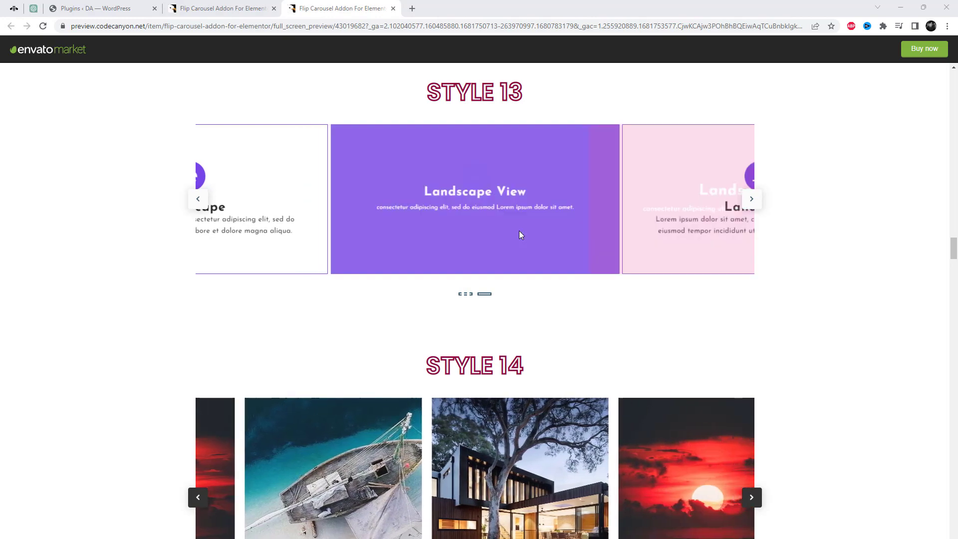
scroll(254, 227, down, 7)
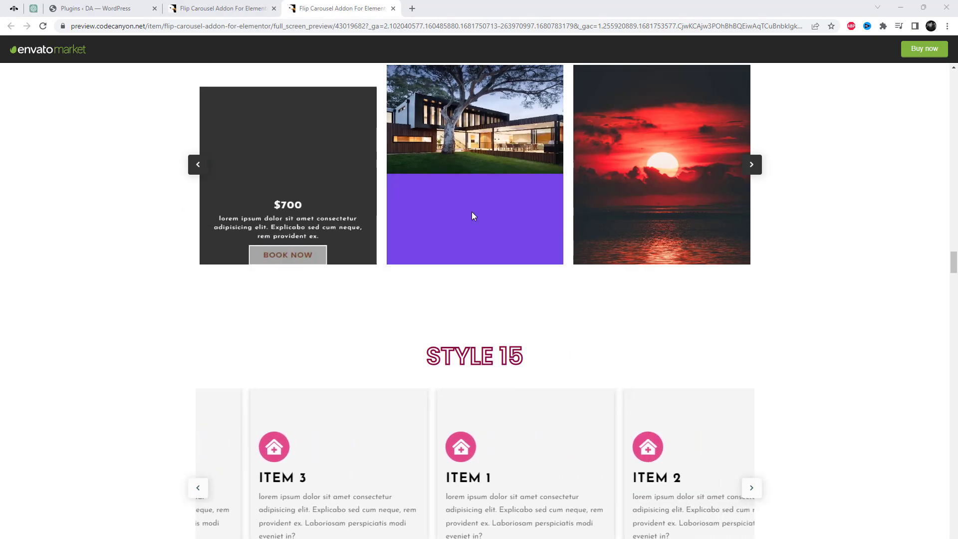
scroll(648, 229, down, 5)
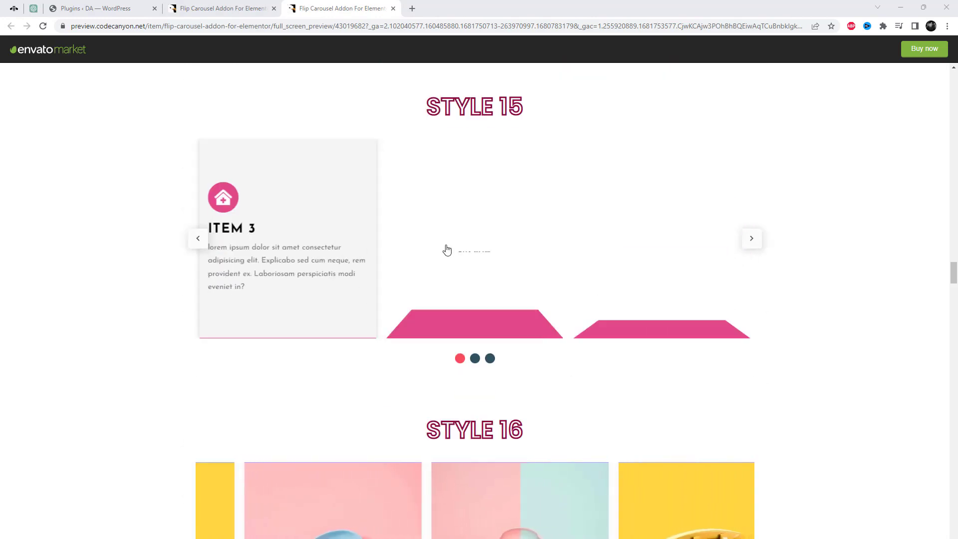
scroll(277, 343, down, 5)
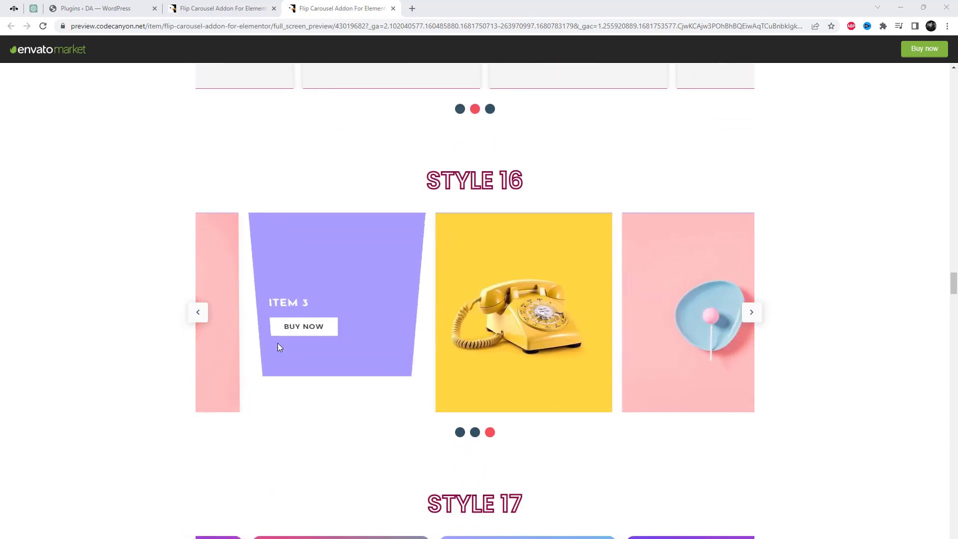
scroll(635, 349, down, 5)
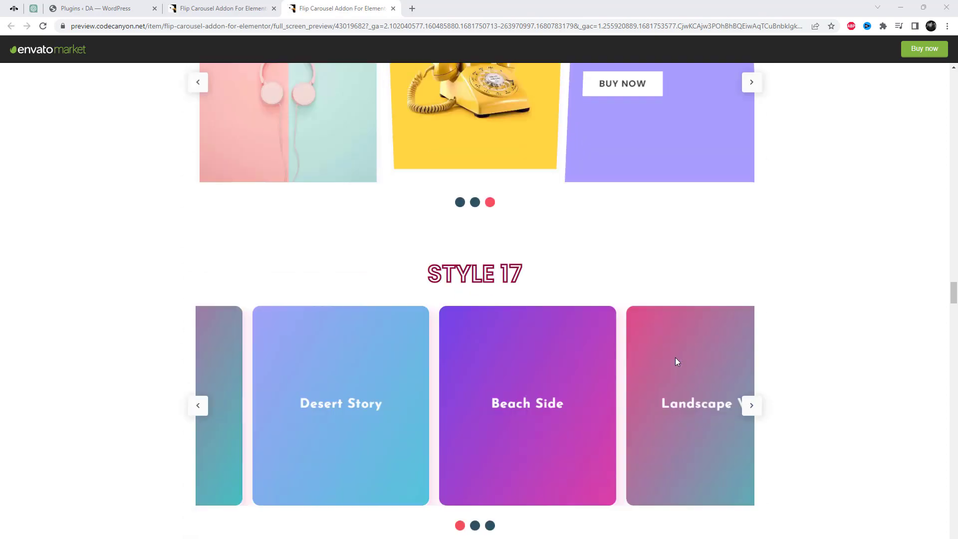
scroll(452, 390, down, 7)
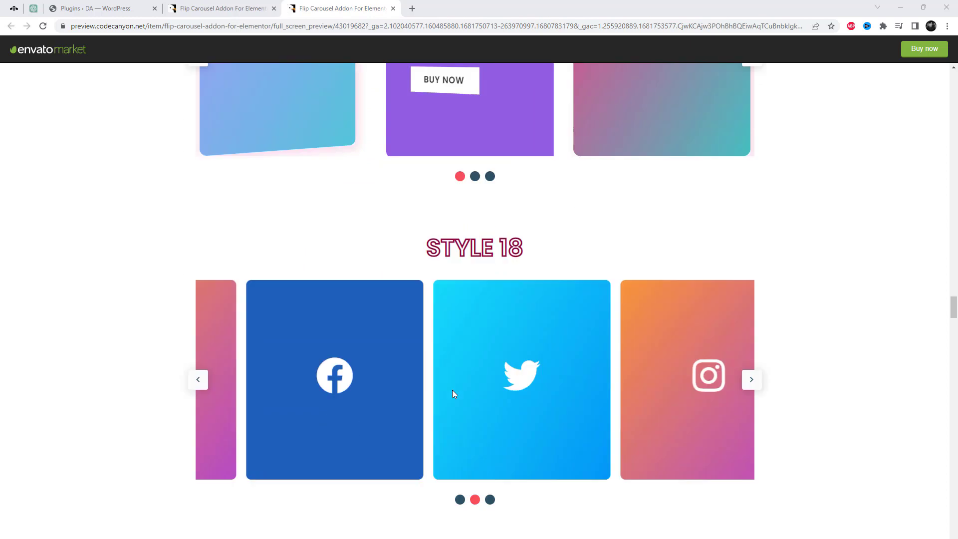
scroll(638, 397, down, 7)
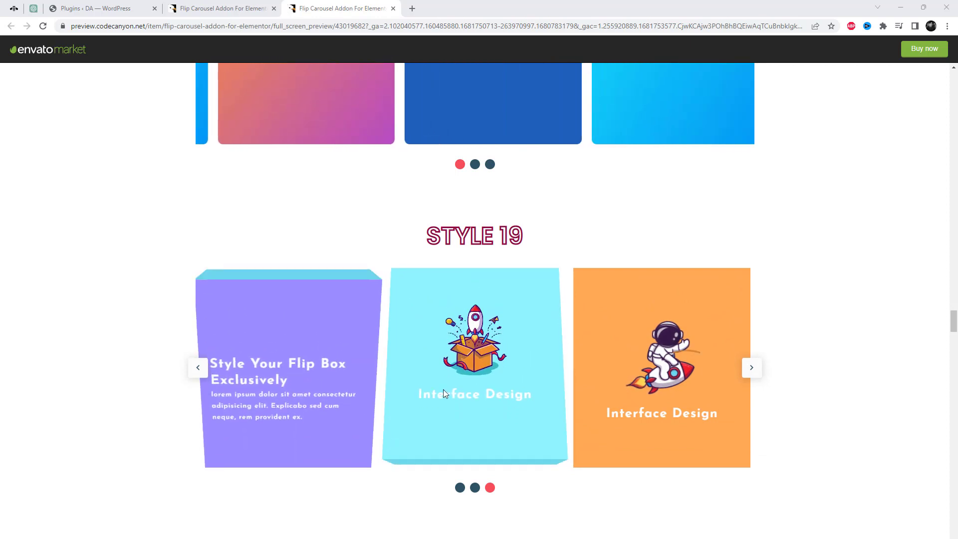
scroll(645, 405, down, 7)
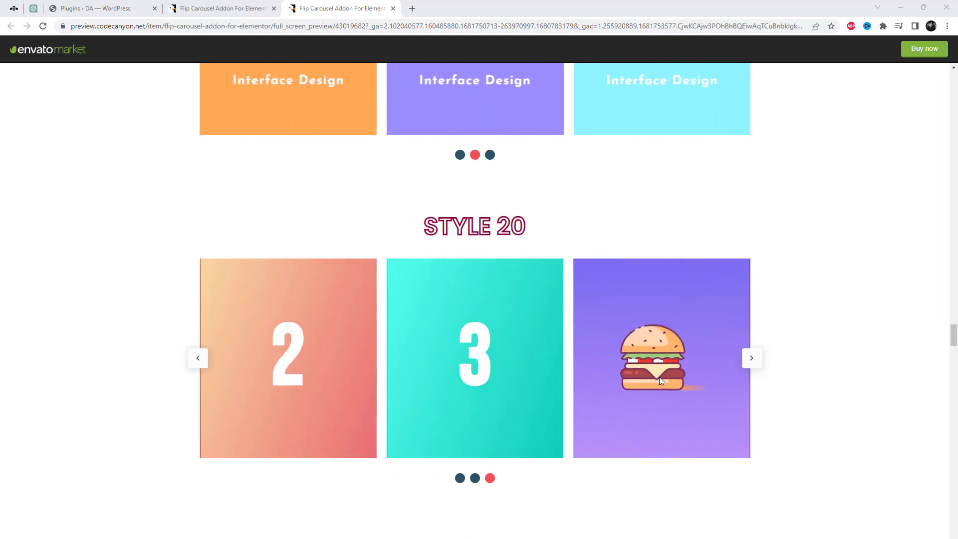
scroll(783, 384, down, 7)
mouse_move(684, 354)
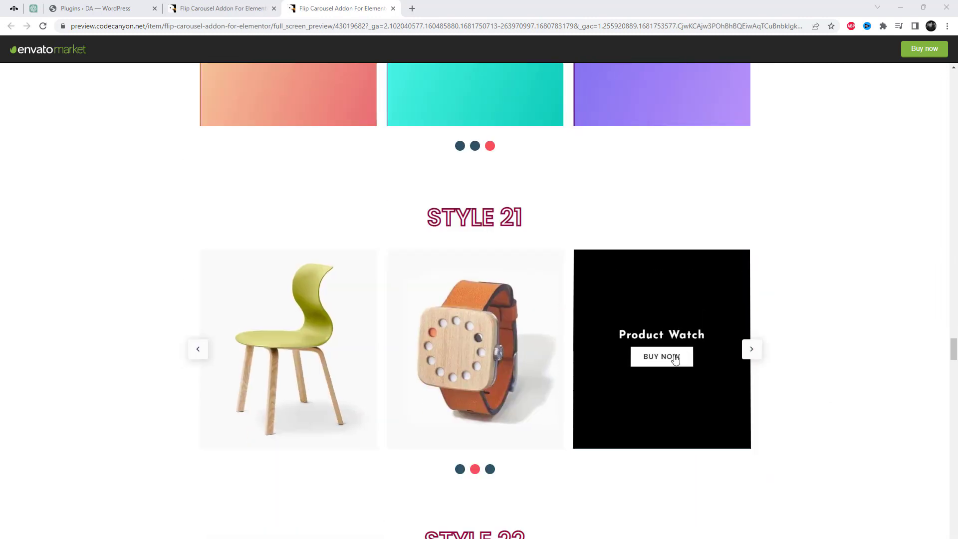
scroll(319, 348, down, 7)
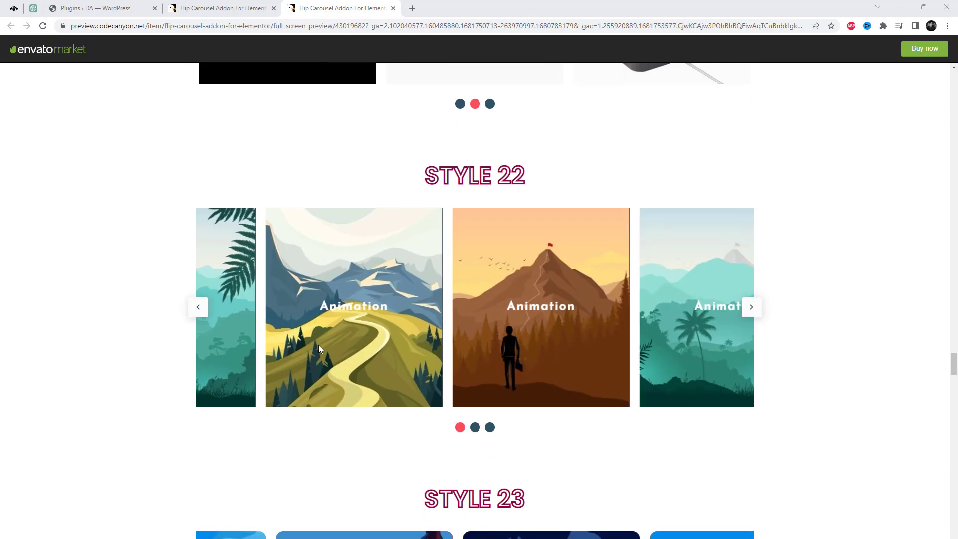
scroll(318, 345, down, 1)
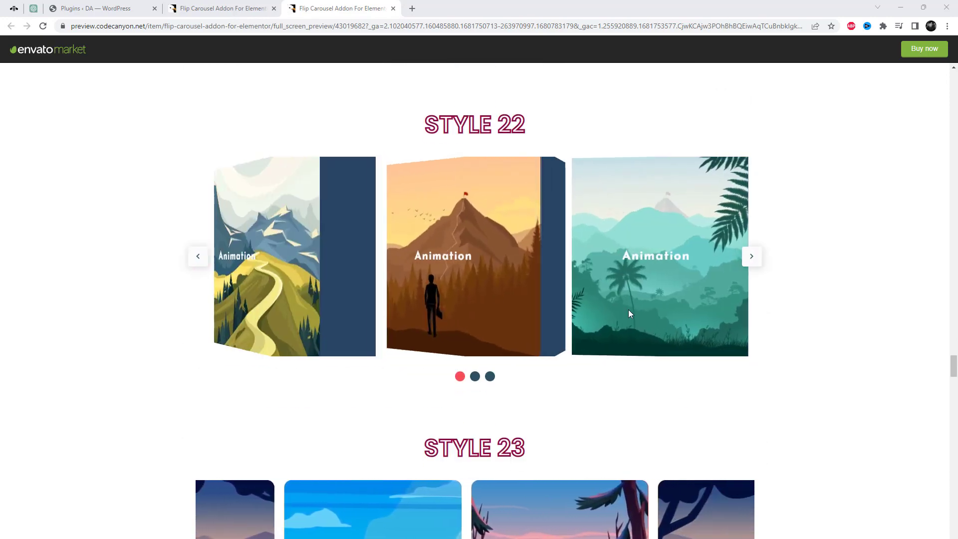
scroll(627, 309, down, 7)
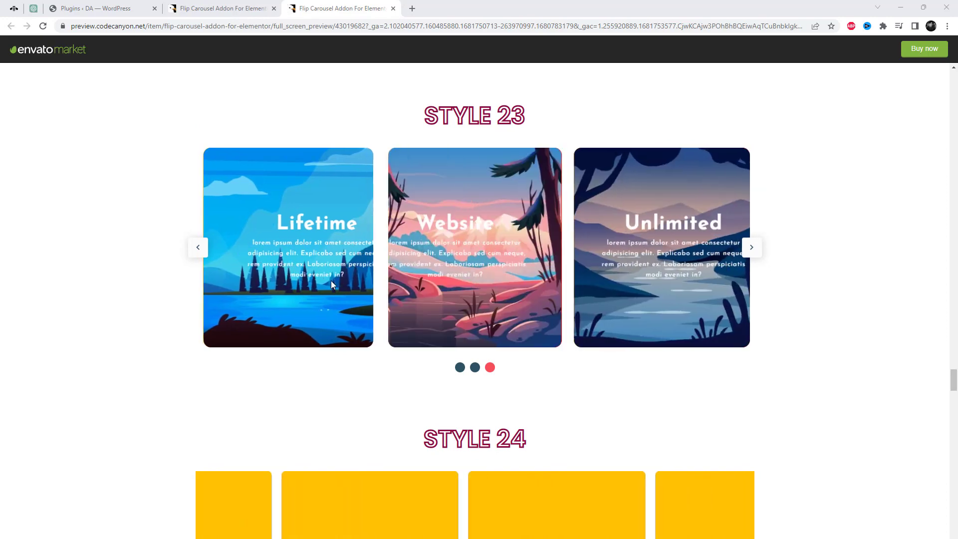
scroll(318, 280, down, 5)
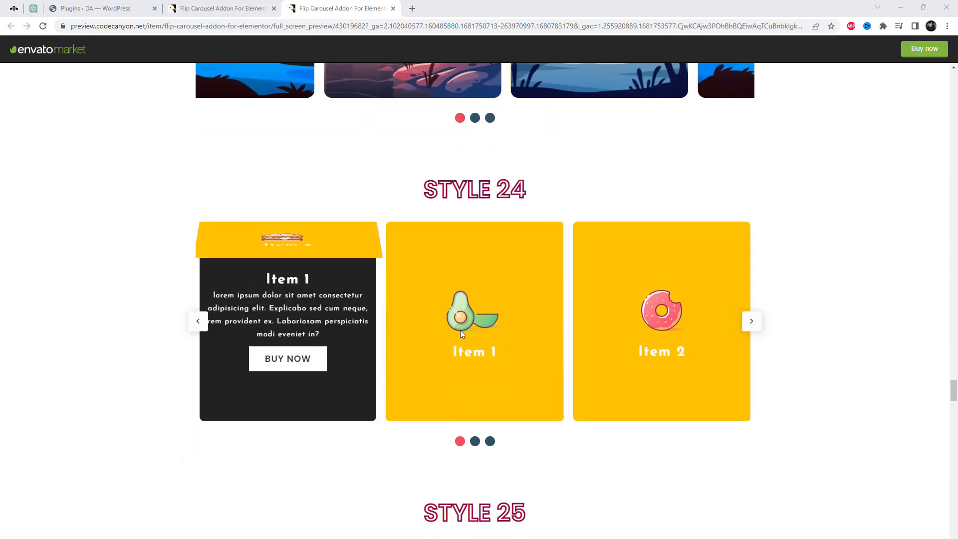
scroll(623, 347, down, 5)
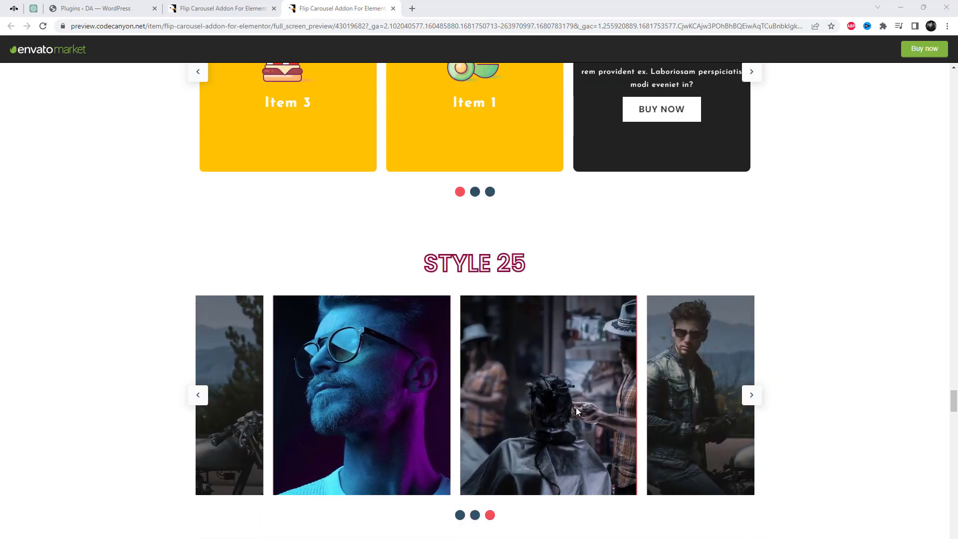
scroll(594, 399, down, 5)
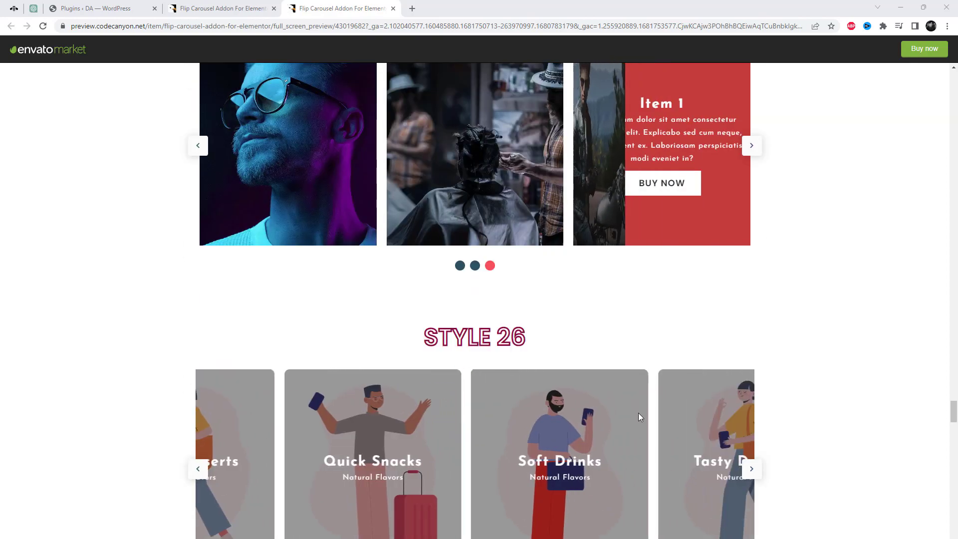
scroll(638, 417, down, 8)
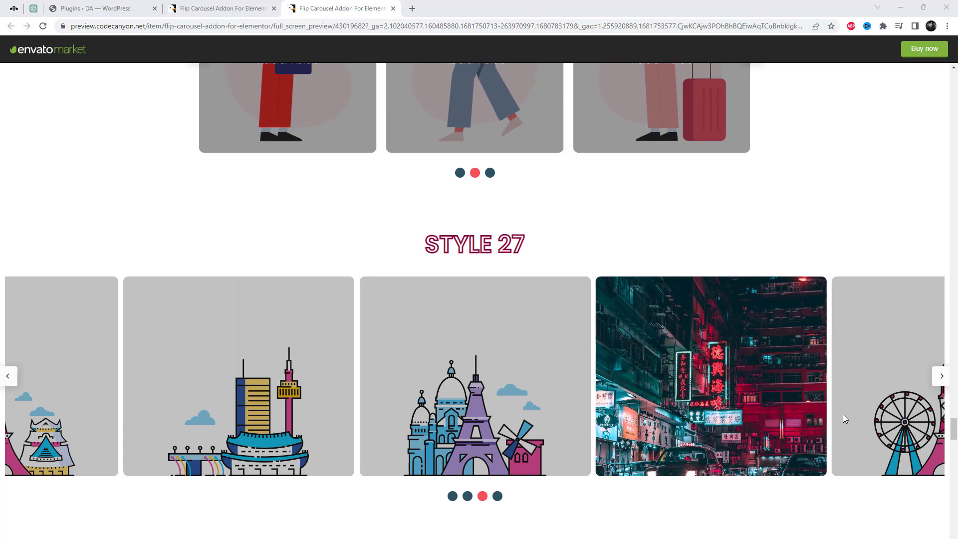
scroll(823, 414, down, 7)
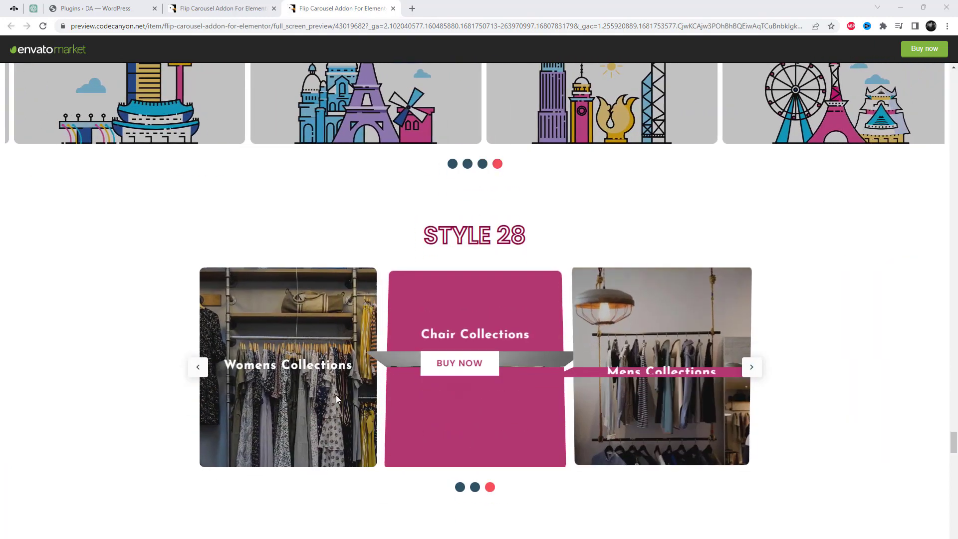
scroll(301, 394, down, 8)
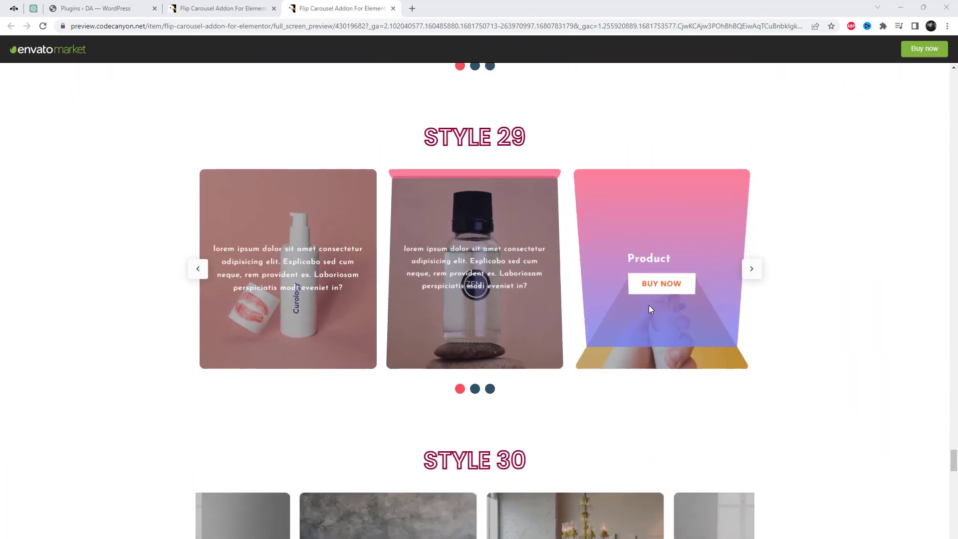
scroll(649, 306, down, 6)
scroll(309, 277, down, 2)
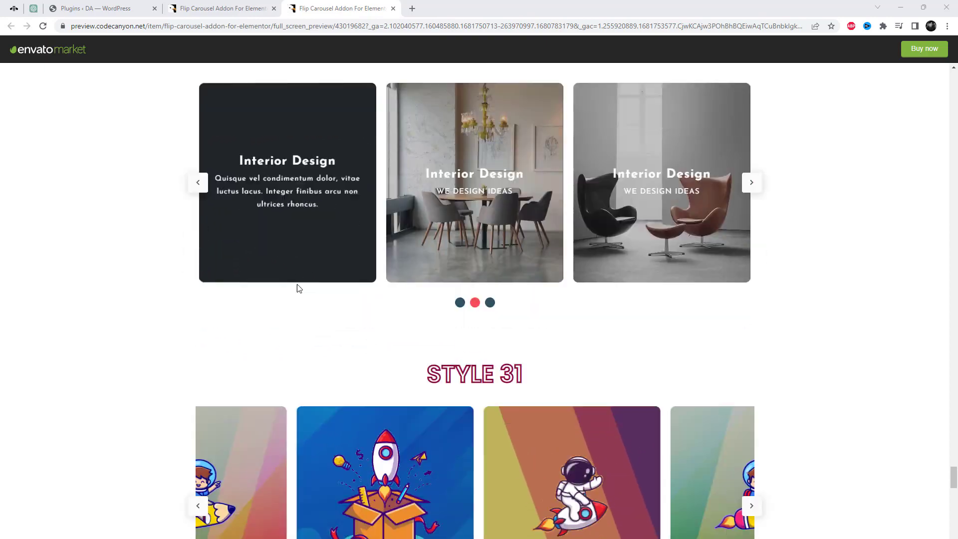
scroll(279, 339, down, 2)
scroll(673, 379, down, 8)
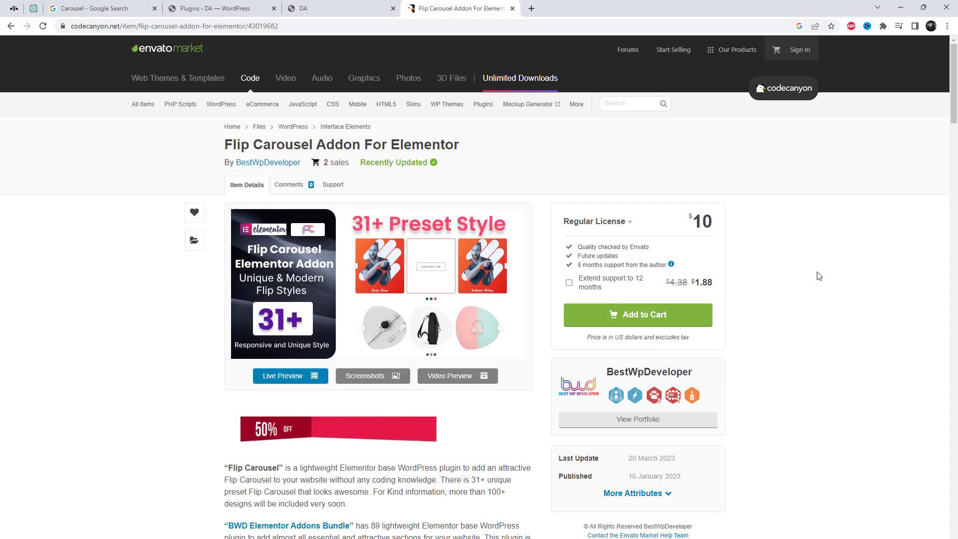
Step: Review the item details of the Flip Carousel Addon For Elementor on its CodeCanyon product page
mouse_move(432, 258)
scroll(910, 347, down, 5)
scroll(911, 348, up, 5)
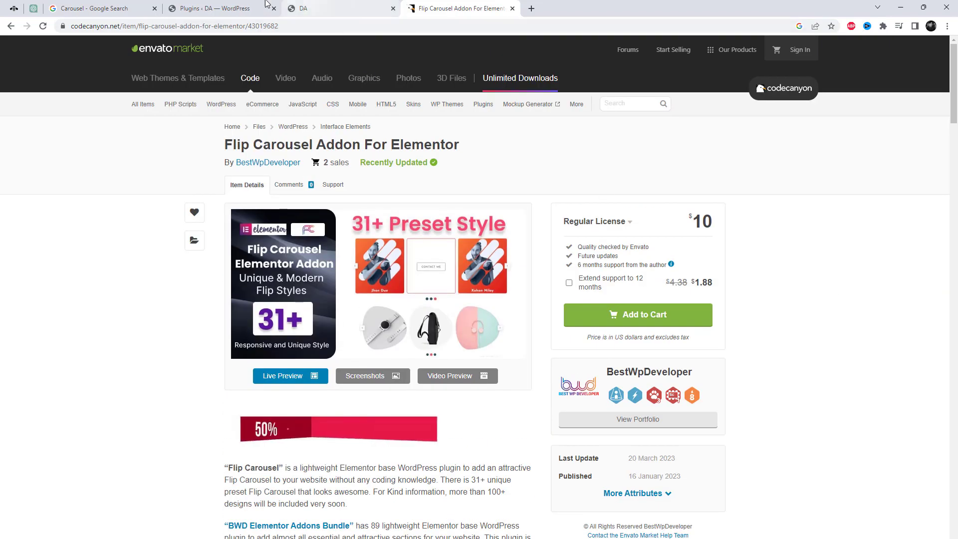
Step: Check the BWD Flip Box Carousel entry in the WordPress plugins list and look over the jewelry store's homepage
click(214, 8)
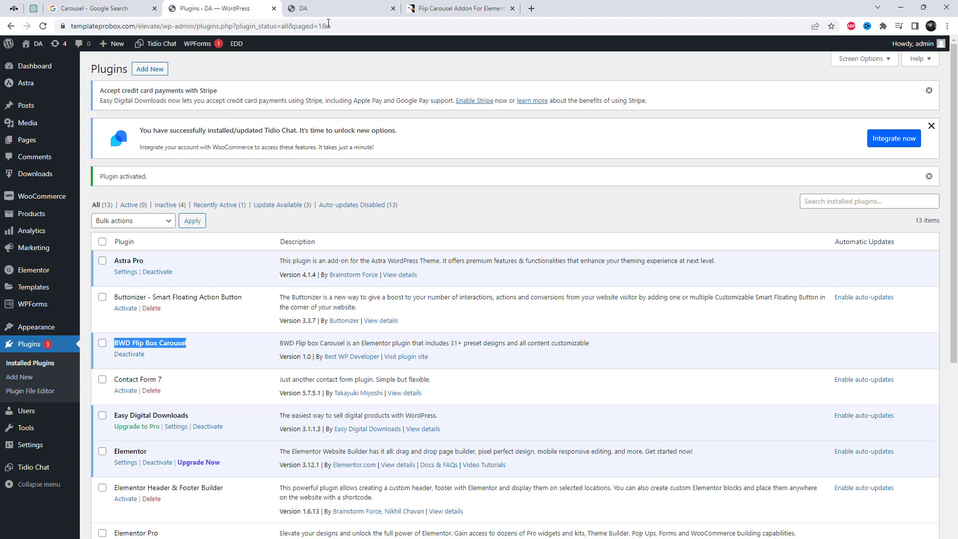
click(330, 7)
scroll(447, 271, down, 6)
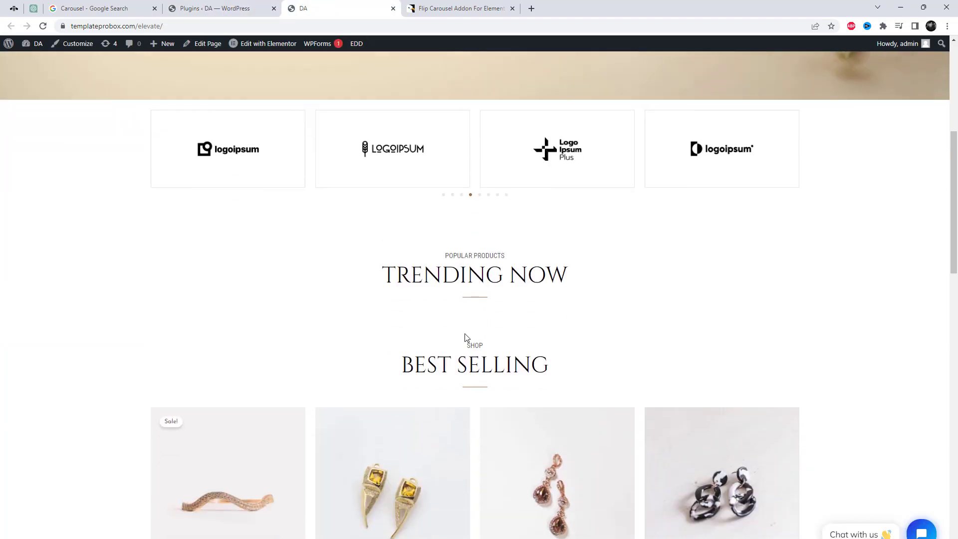
scroll(463, 334, up, 6)
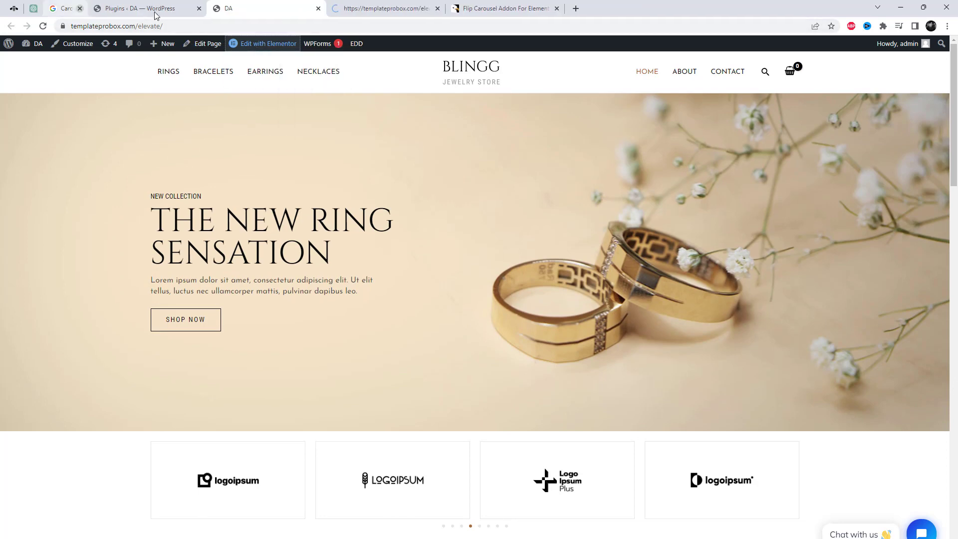
Step: Bring up the jewelry store homepage in the Elementor editor and go to its Trending Now section
click(344, 9)
click(224, 9)
mouse_move(291, 62)
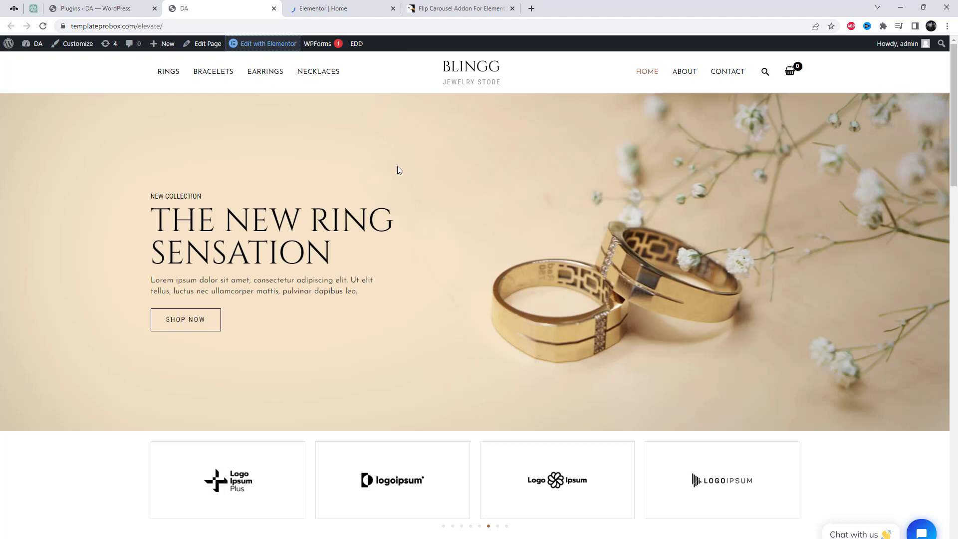
click(324, 8)
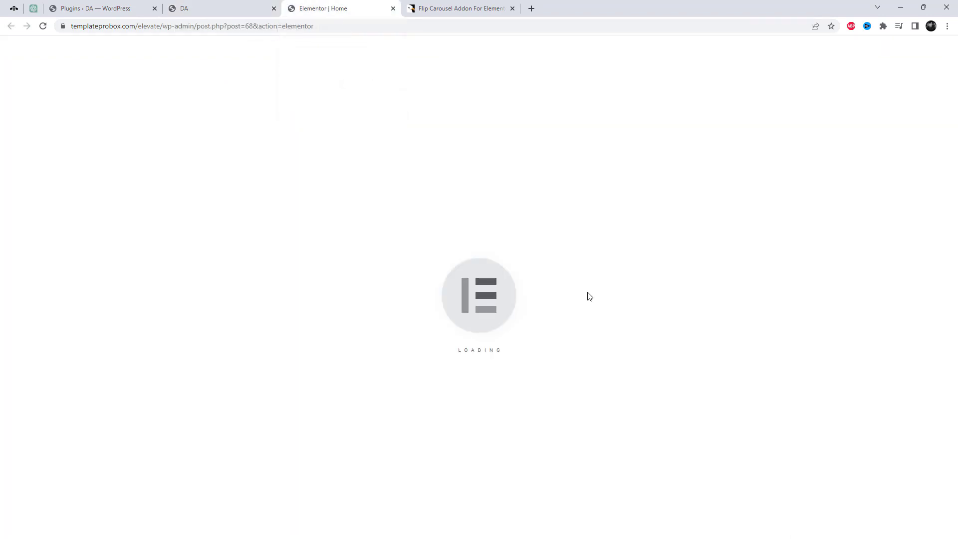
scroll(588, 296, down, 10)
scroll(648, 324, up, 3)
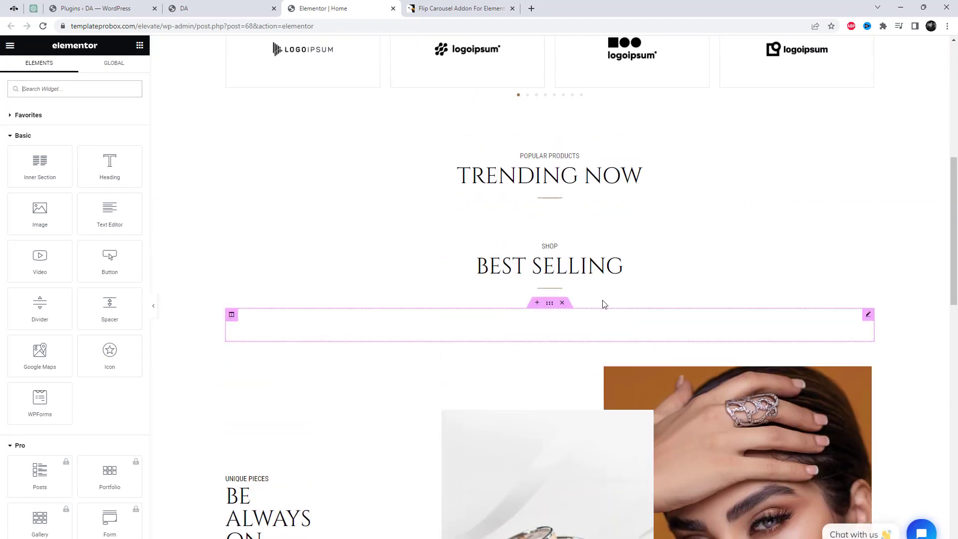
Step: Add a single-column section beneath the Trending Now heading and place the BWD Flip Box Carousel widget in it
click(538, 213)
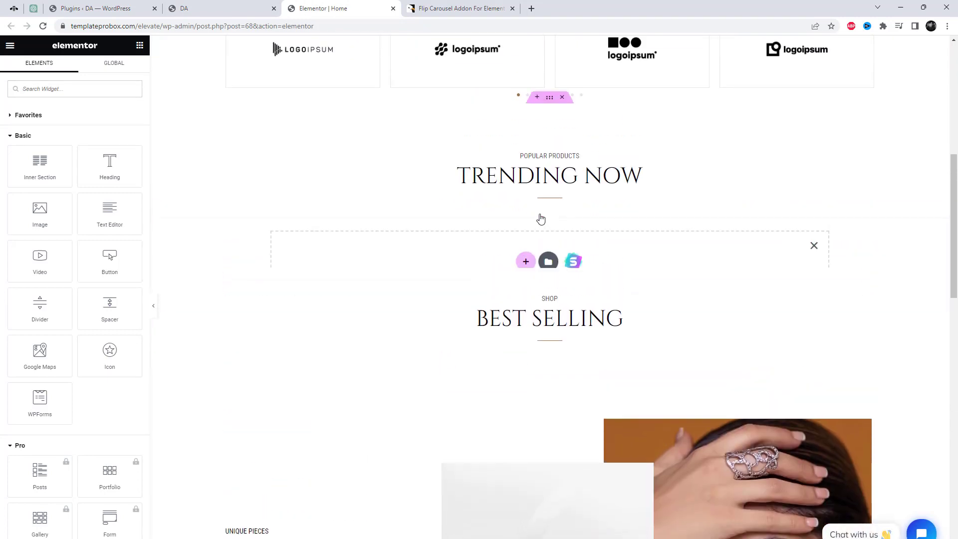
click(526, 264)
click(417, 287)
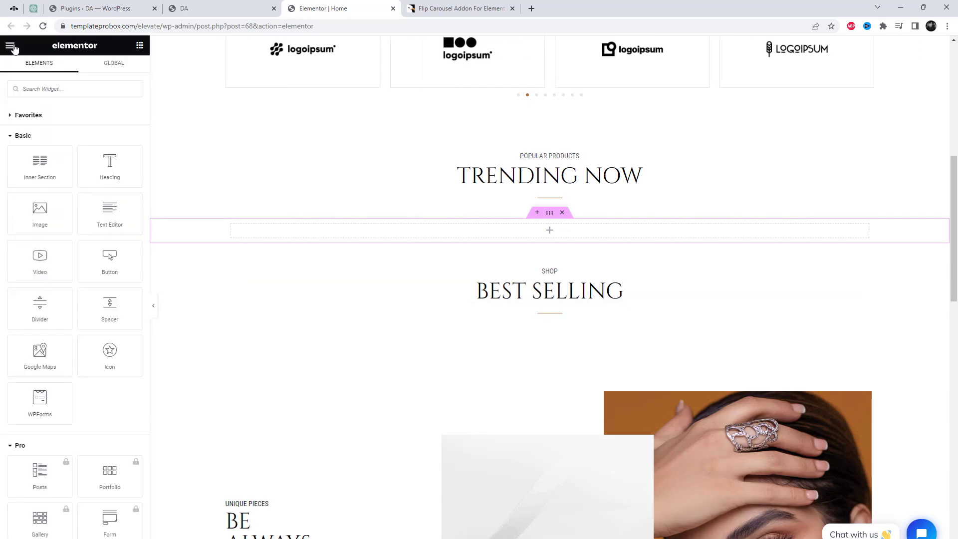
scroll(78, 424, down, 8)
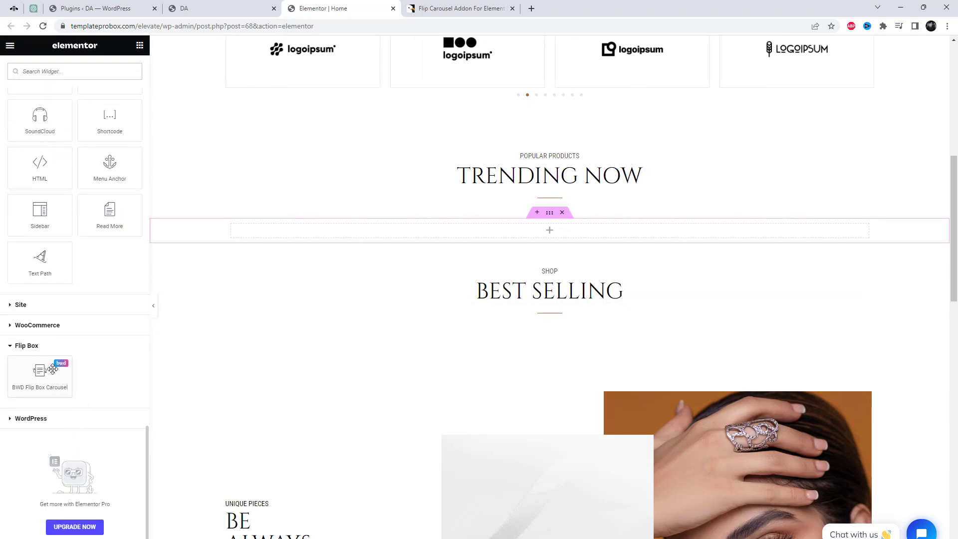
drag(526, 235, 526, 235)
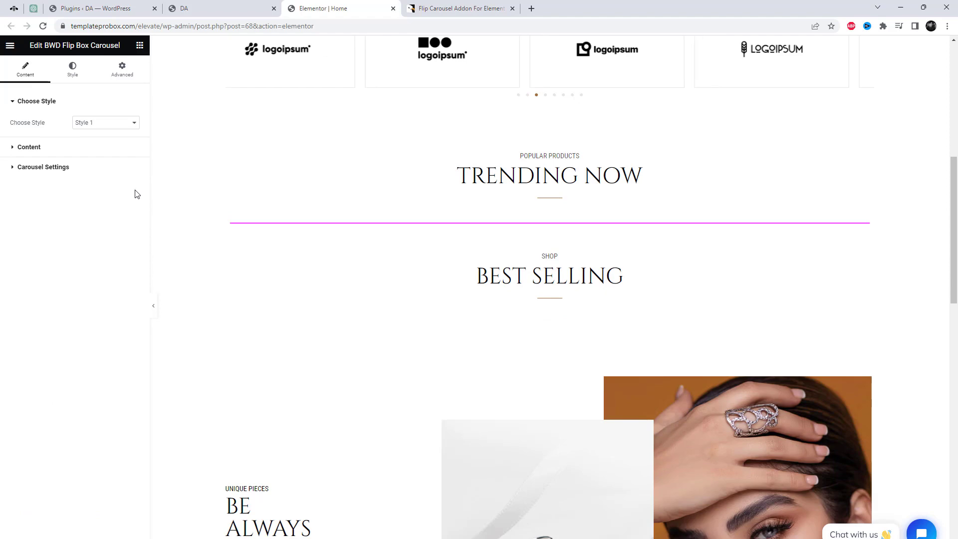
Step: Try Style 5 and Style 6 for the flip box carousel, checking the hover effect on the cards
click(110, 127)
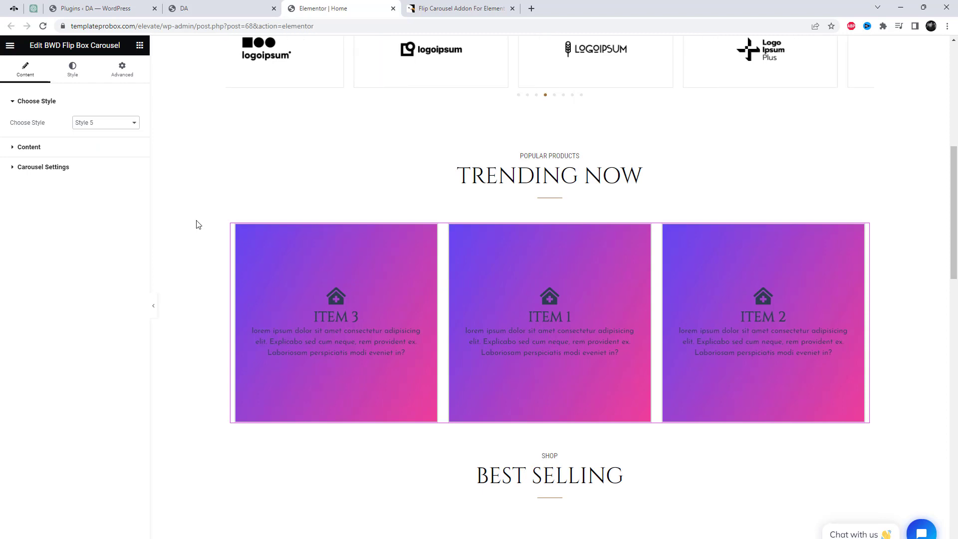
mouse_move(339, 321)
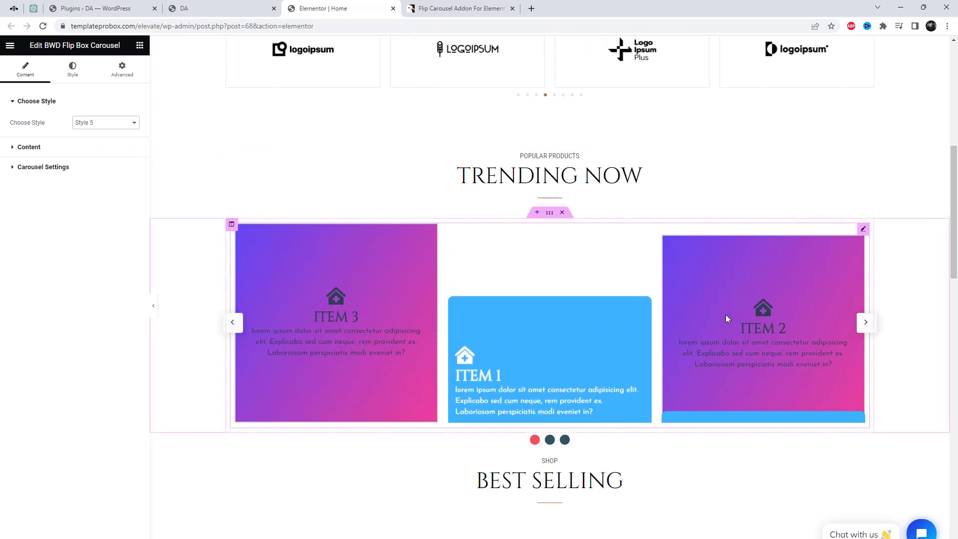
click(106, 125)
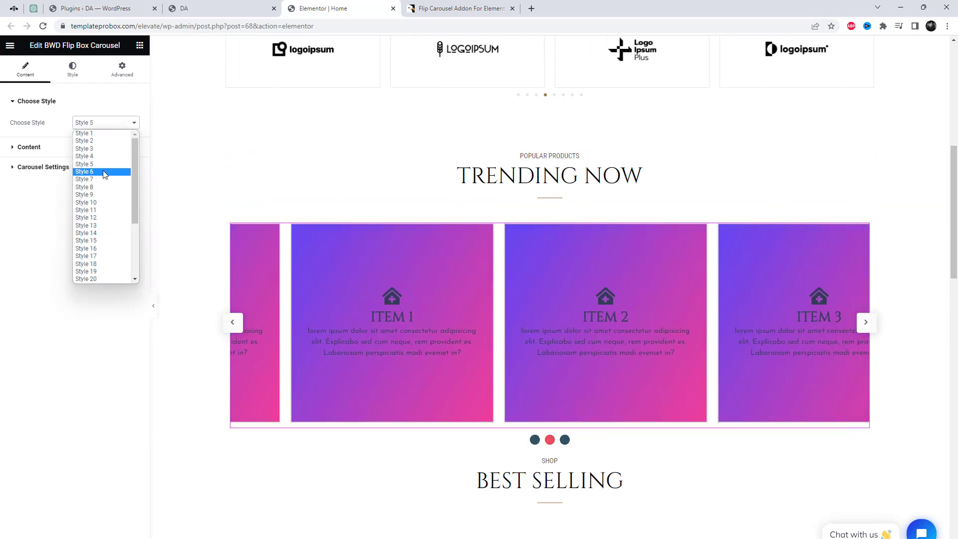
click(105, 175)
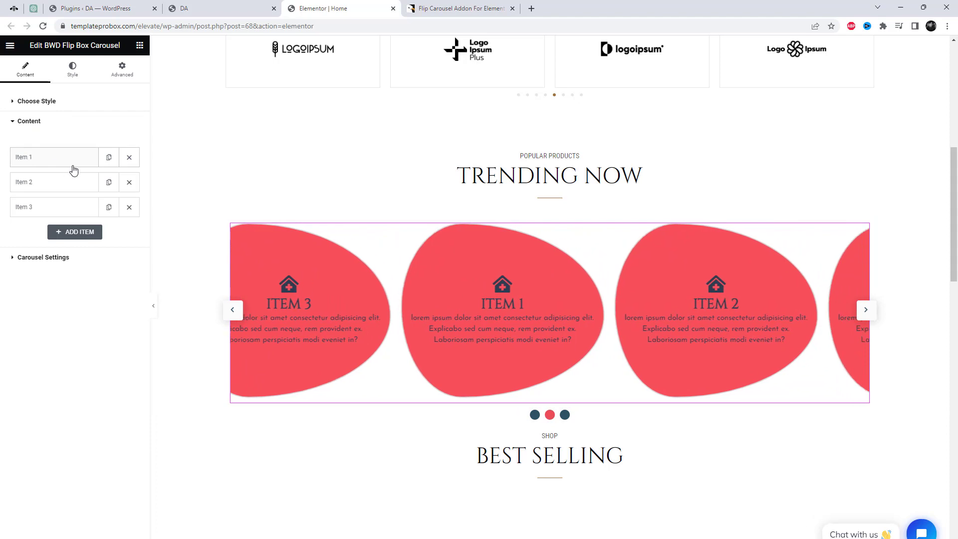
Step: Delete Item 1 and Item 2 from the carousel content and look over the front settings of Item 3
click(129, 157)
click(129, 157)
click(69, 159)
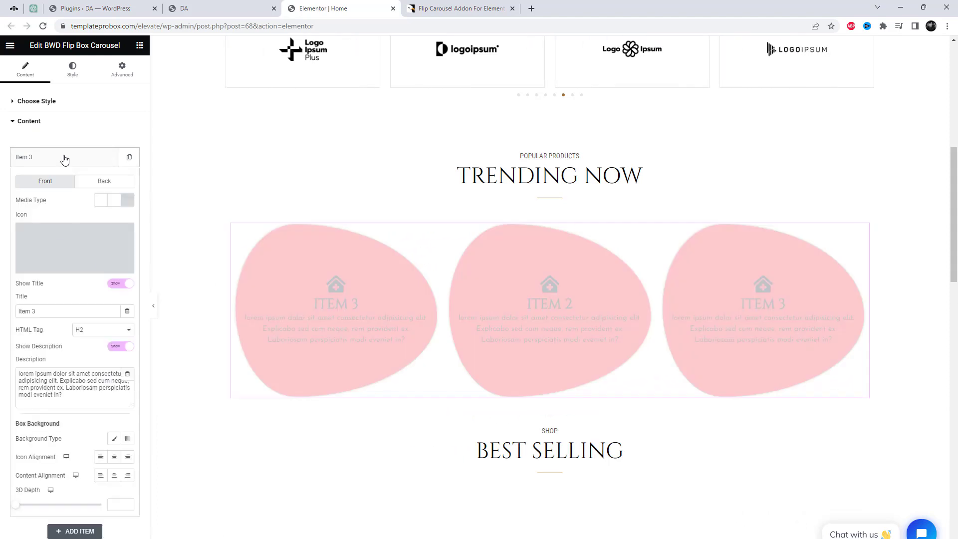
scroll(89, 350, down, 1)
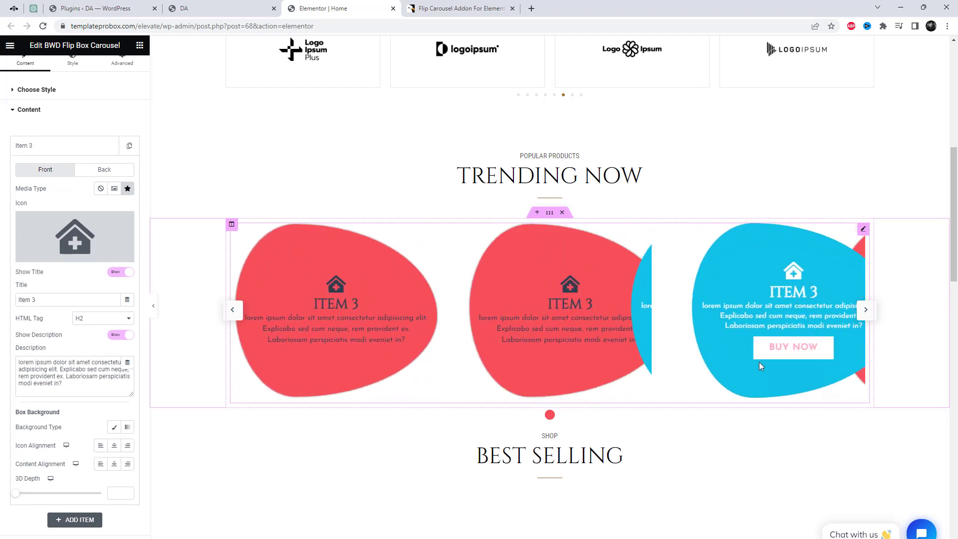
mouse_move(97, 220)
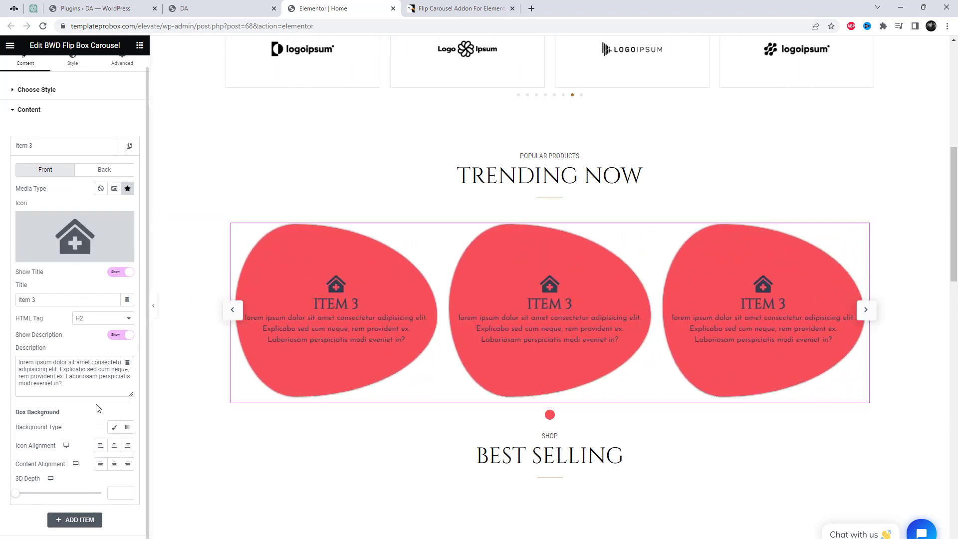
scroll(97, 145, up, 1)
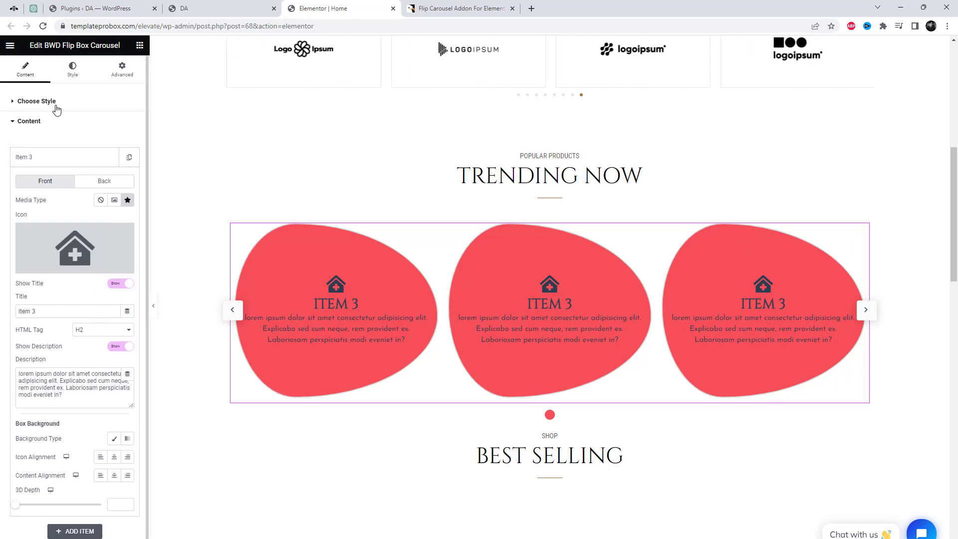
Step: Try the carousel styles from Style 8 up to Style 13 and settle on Style 31
key(Down)
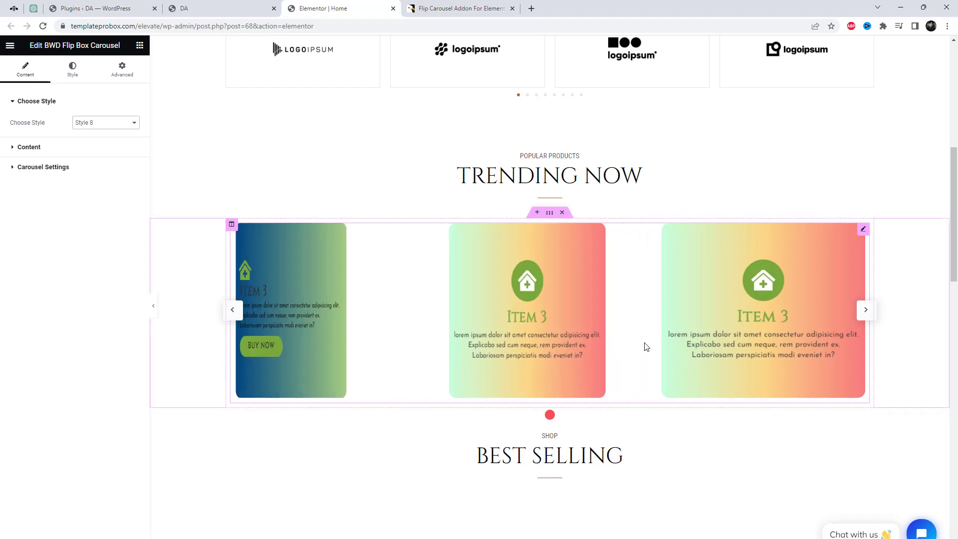
click(96, 126)
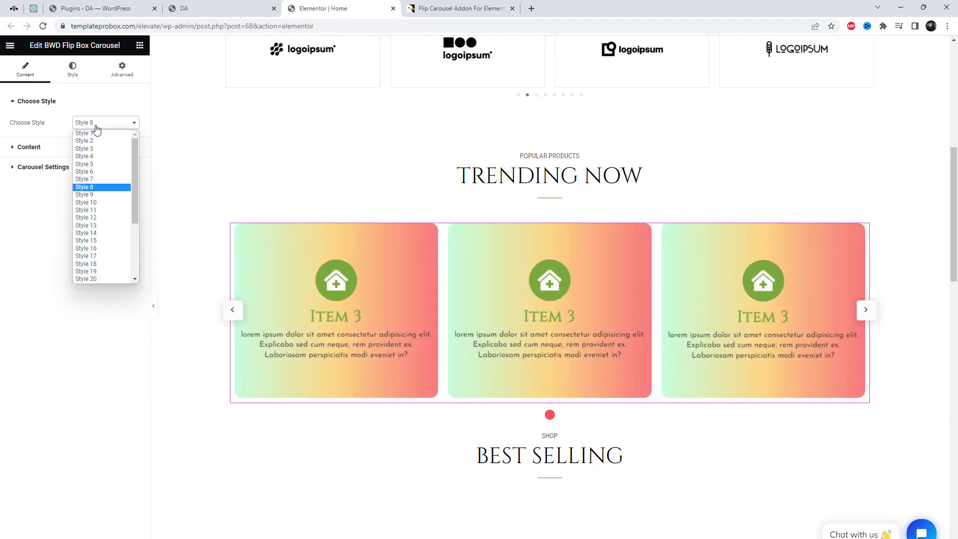
click(105, 195)
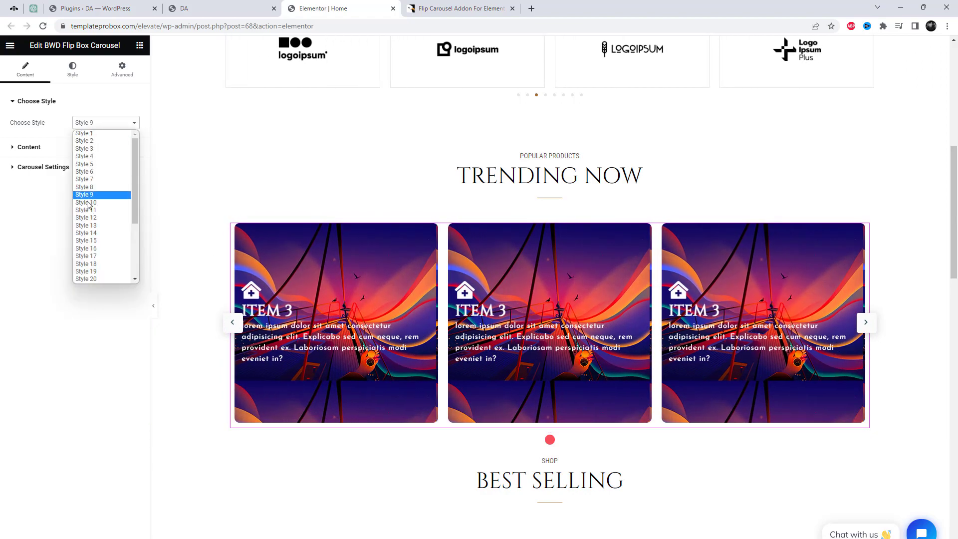
click(87, 202)
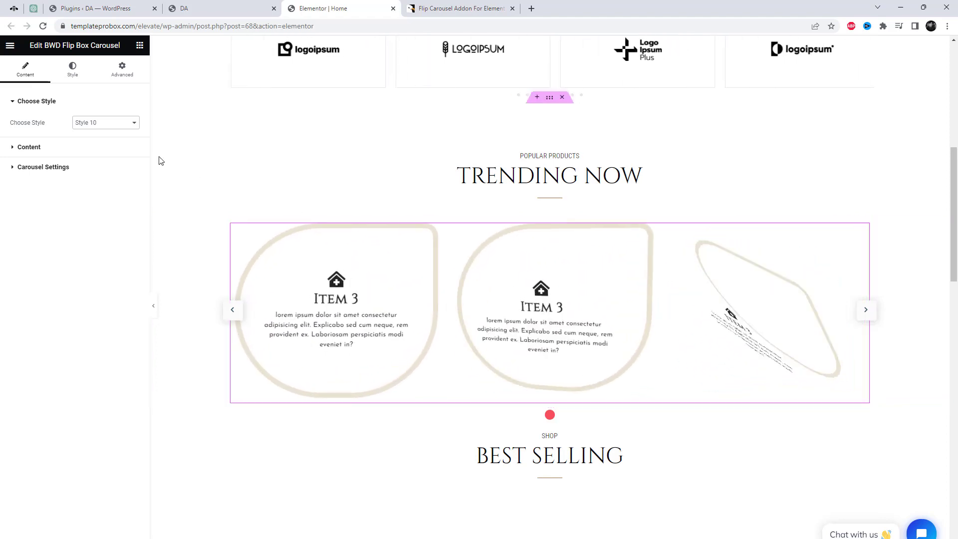
click(98, 211)
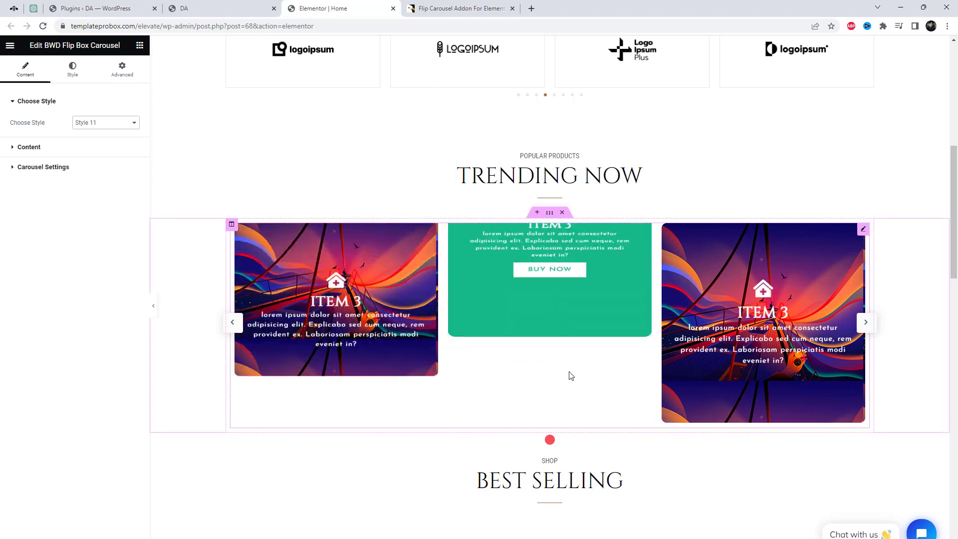
click(110, 124)
click(99, 226)
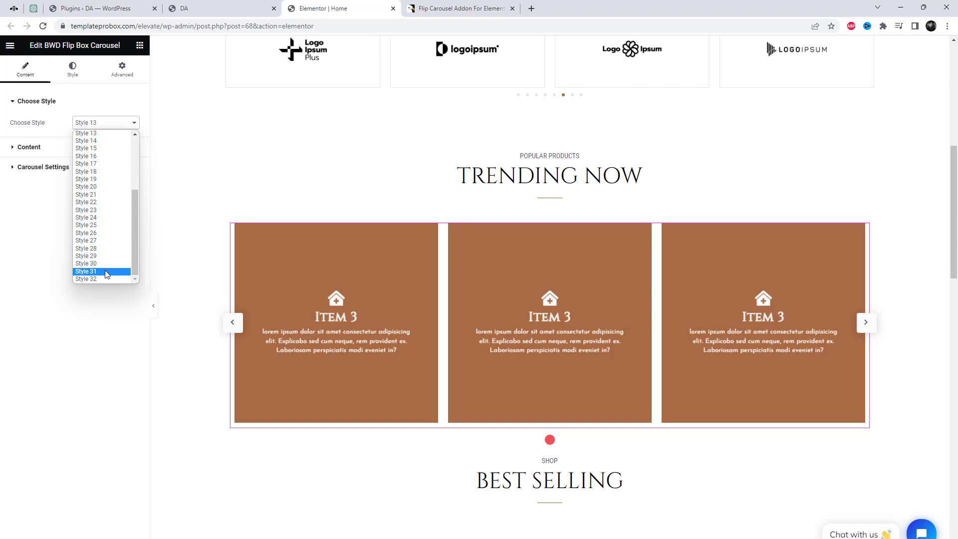
click(106, 272)
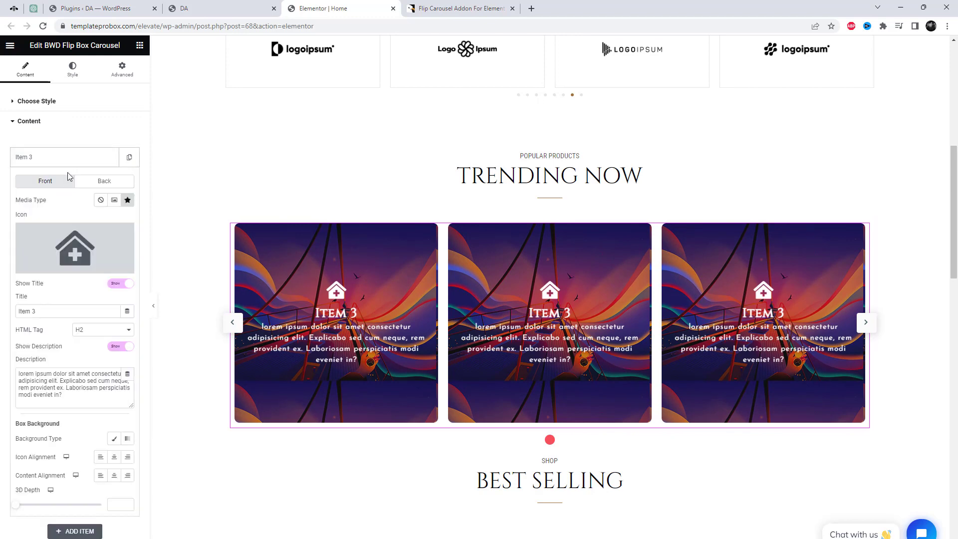
Step: Give Item 3's front a classic box background with the necklace-01-c image from the media library and Cover display size
scroll(77, 294, down, 1)
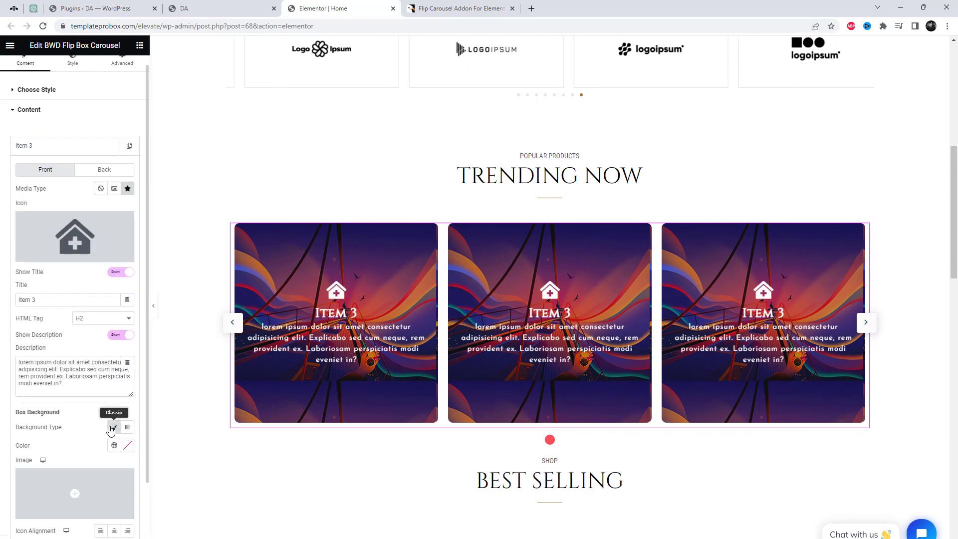
scroll(118, 449, down, 2)
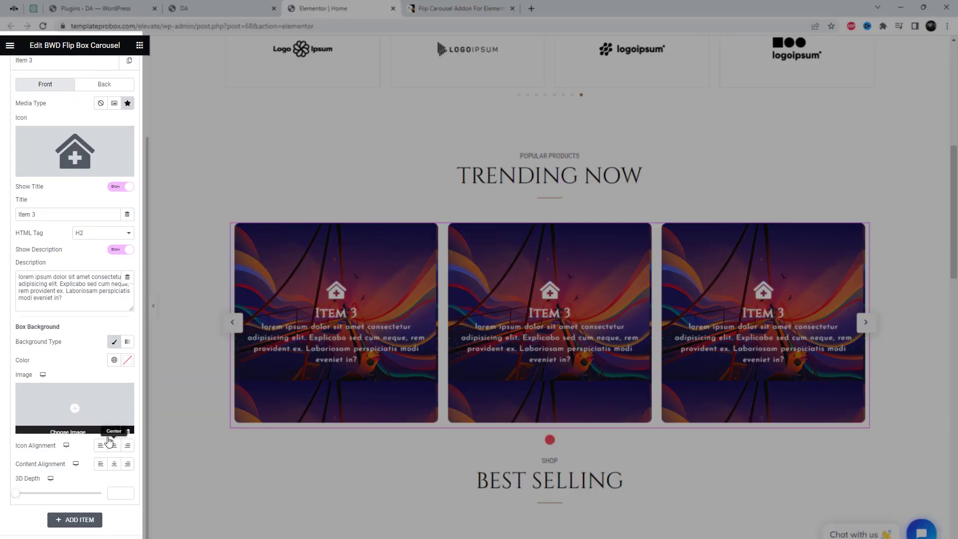
click(106, 403)
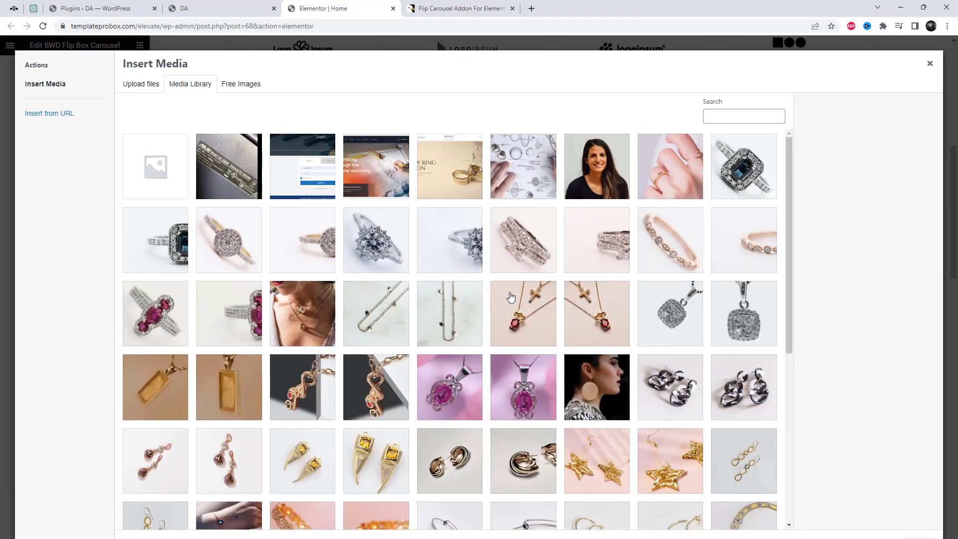
scroll(467, 304, down, 3)
click(449, 221)
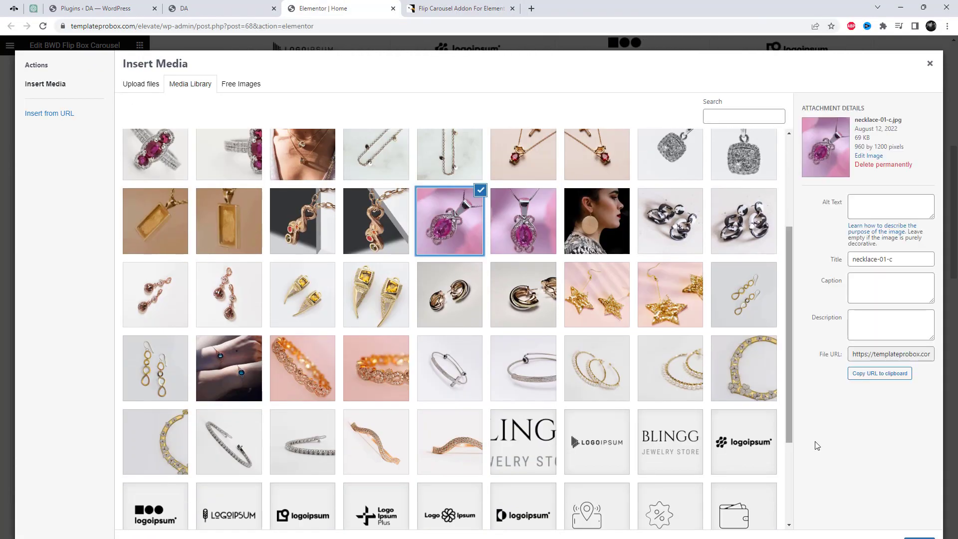
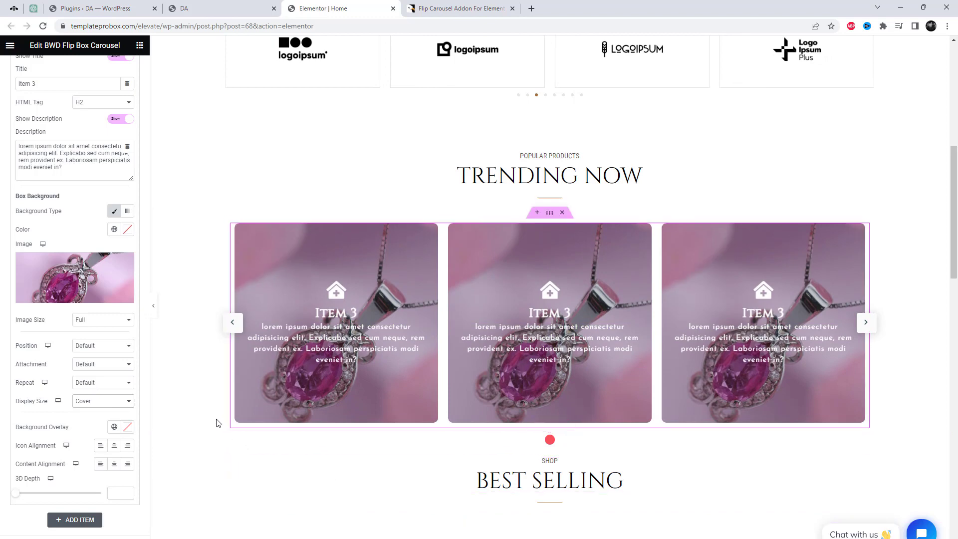
Step: Set the background overlay of Item 3's front to the semi-transparent red #C40000D1 and check the hover flip
click(127, 428)
click(179, 387)
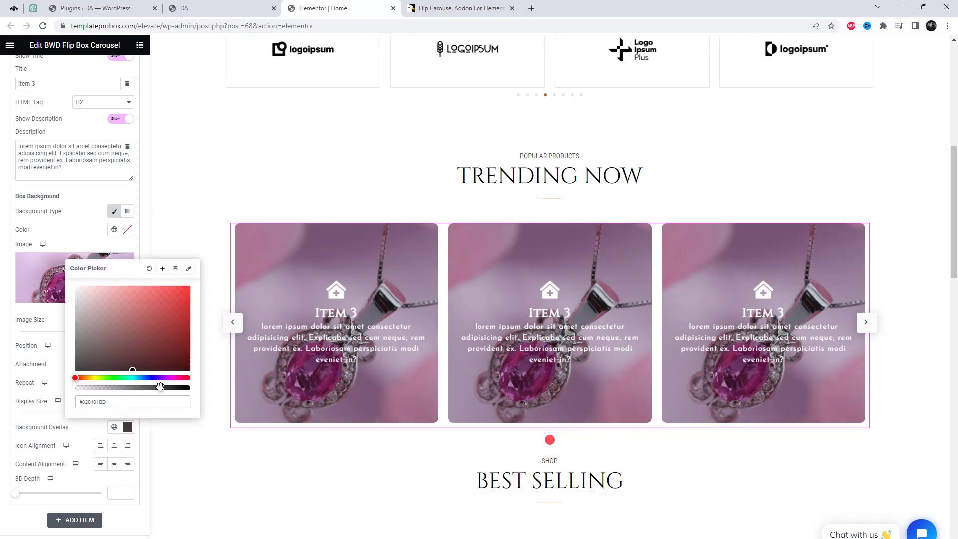
click(187, 345)
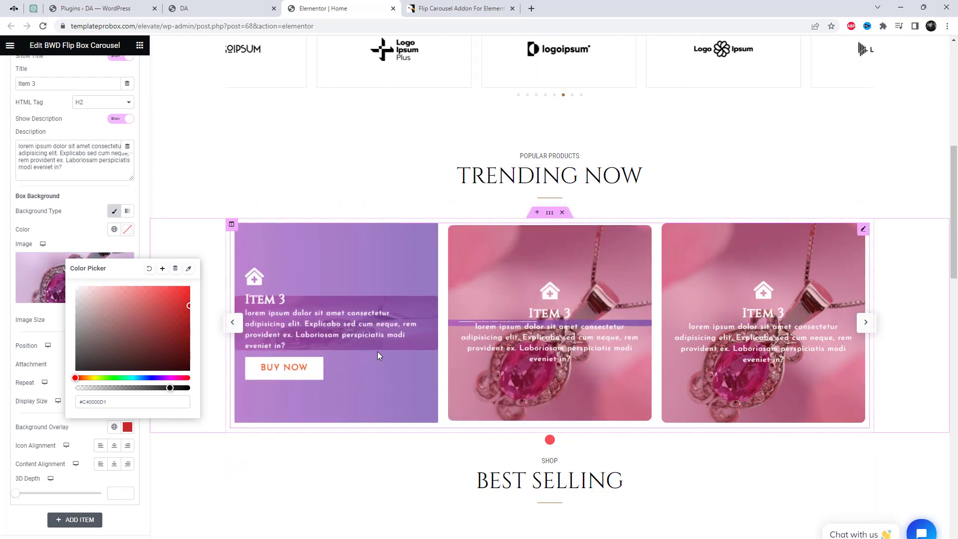
mouse_move(543, 346)
Step: Change the front title of Item 3 to "Product One" and collapse the item's settings
scroll(79, 131, up, 3)
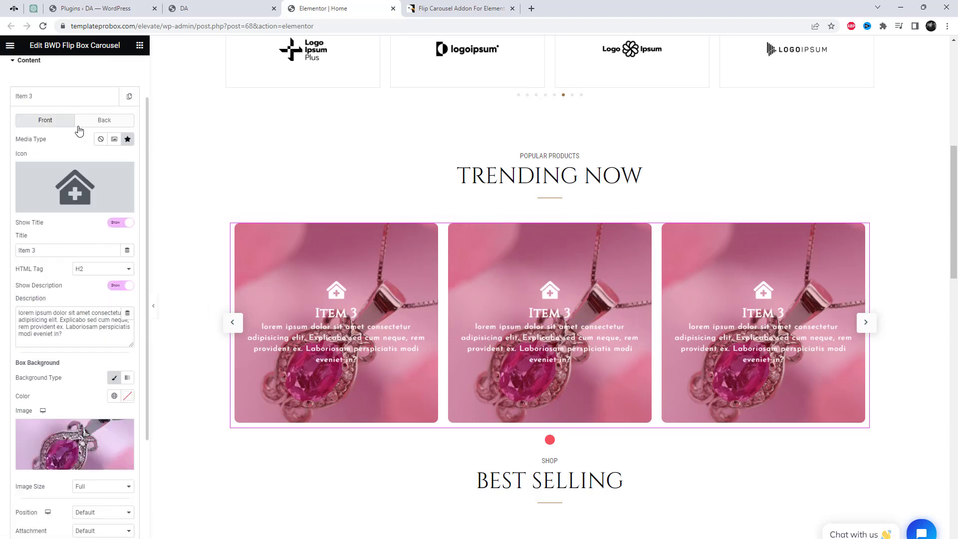
click(68, 105)
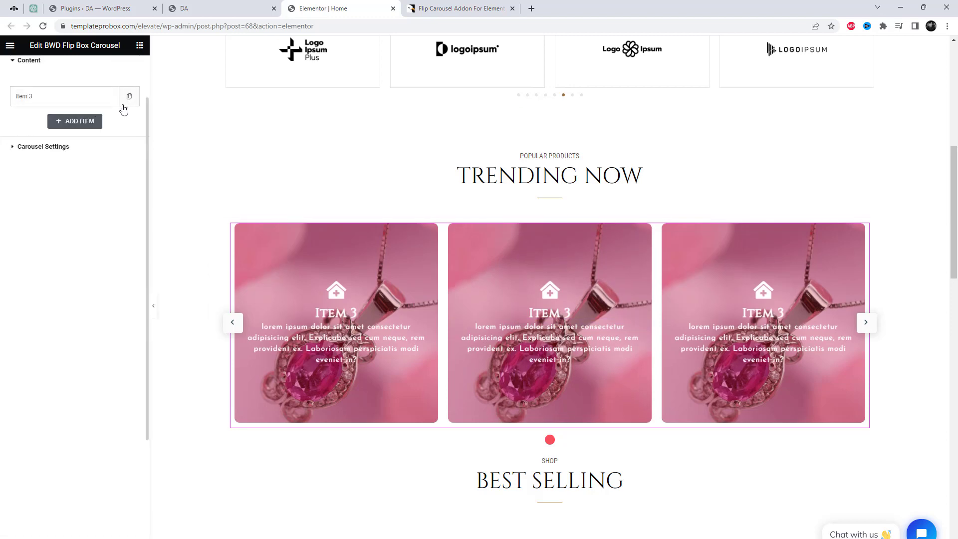
click(82, 107)
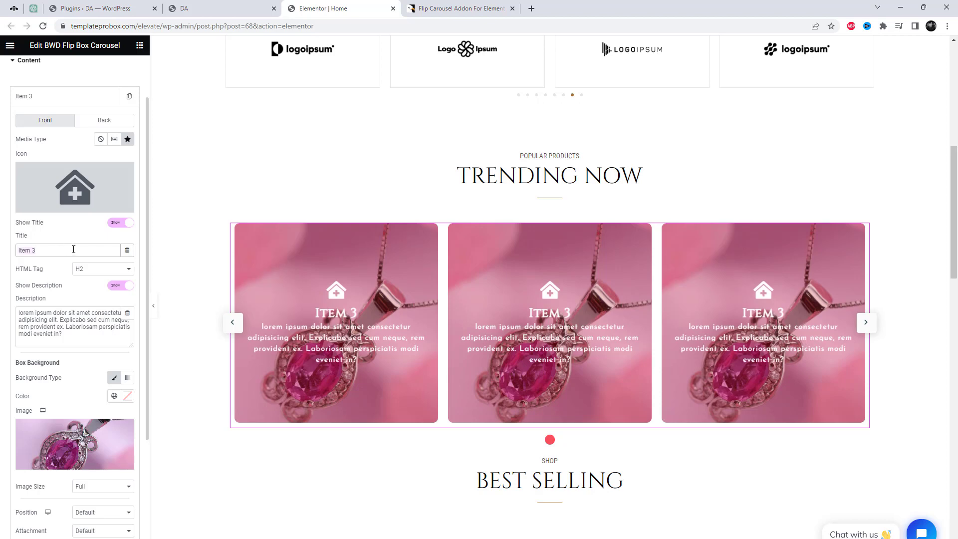
text(Product On)
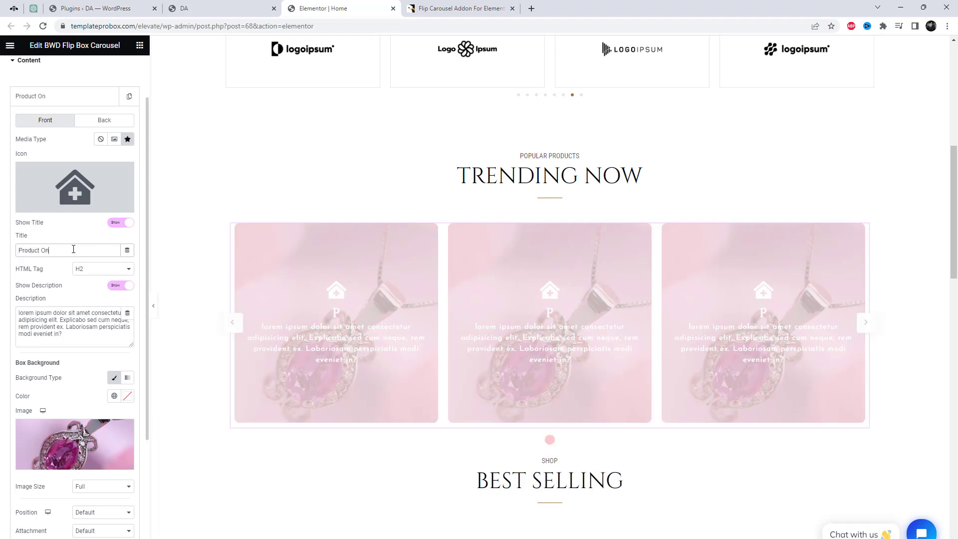
text(e)
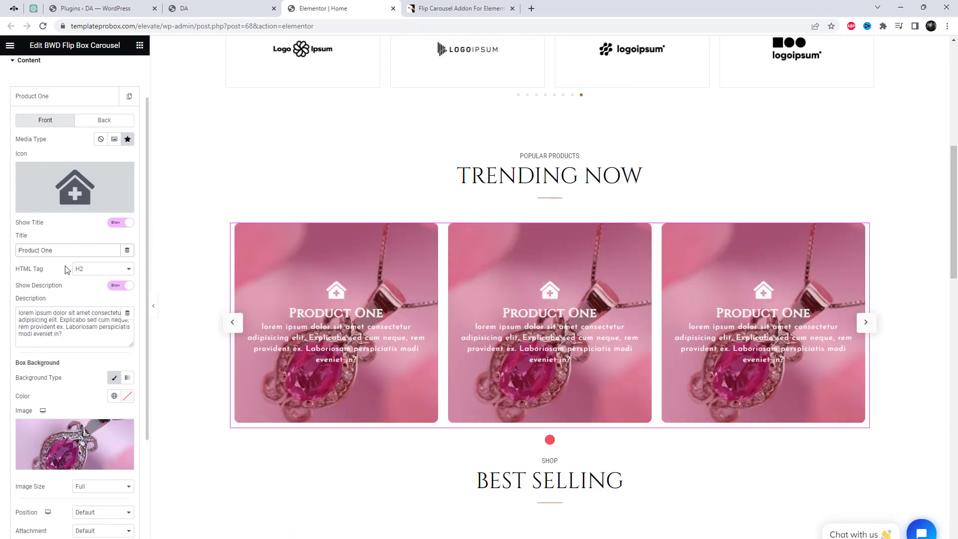
click(72, 102)
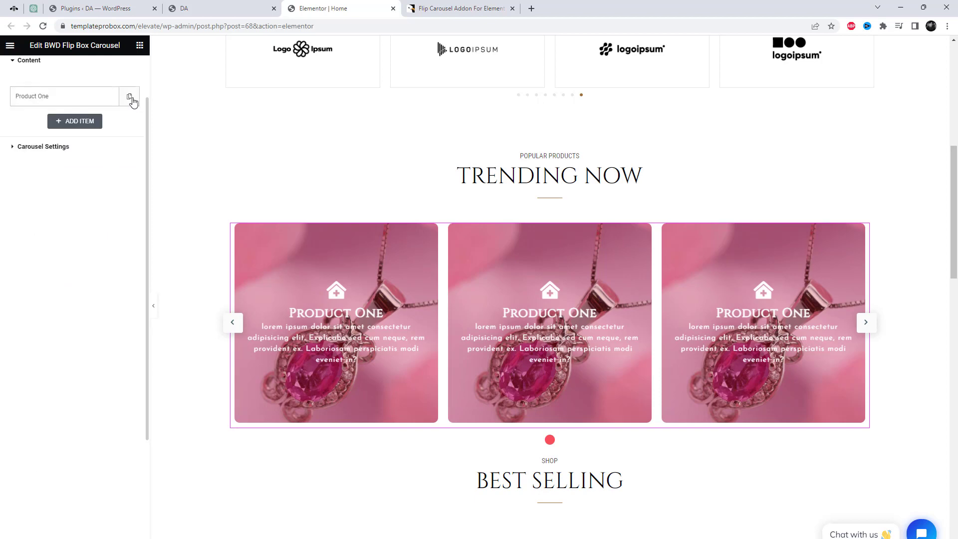
Step: Duplicate the Product One item and change the copy's front title to "Product Two"
click(130, 98)
click(55, 183)
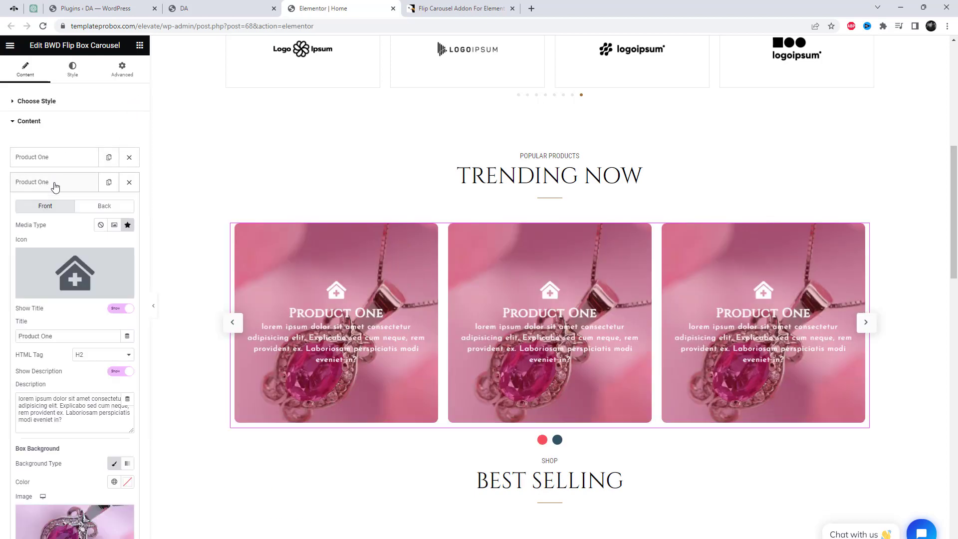
double_click(48, 336)
text(Two)
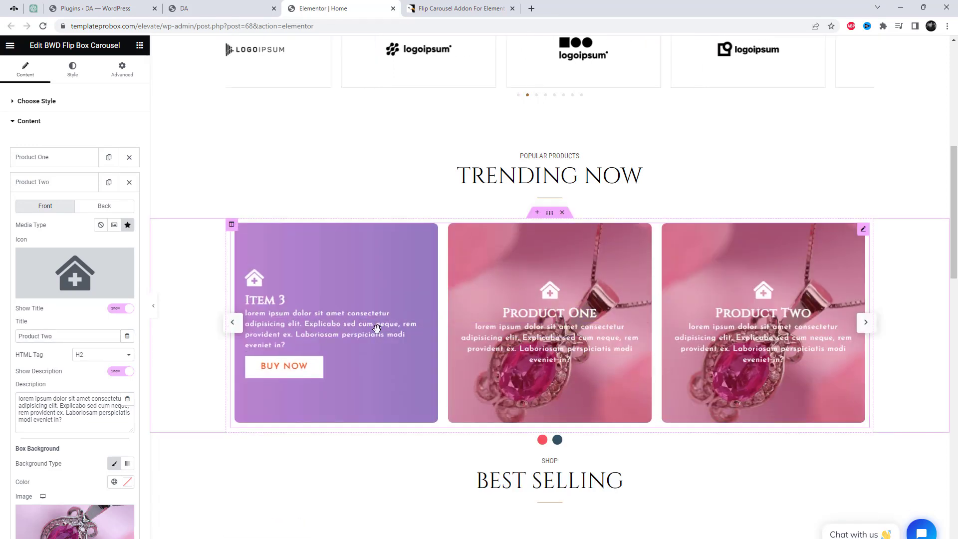
Step: Replace Product Two's front background image with bracelet-06-c from the media library, check the cards and collapse the item
scroll(86, 299, down, 3)
click(82, 368)
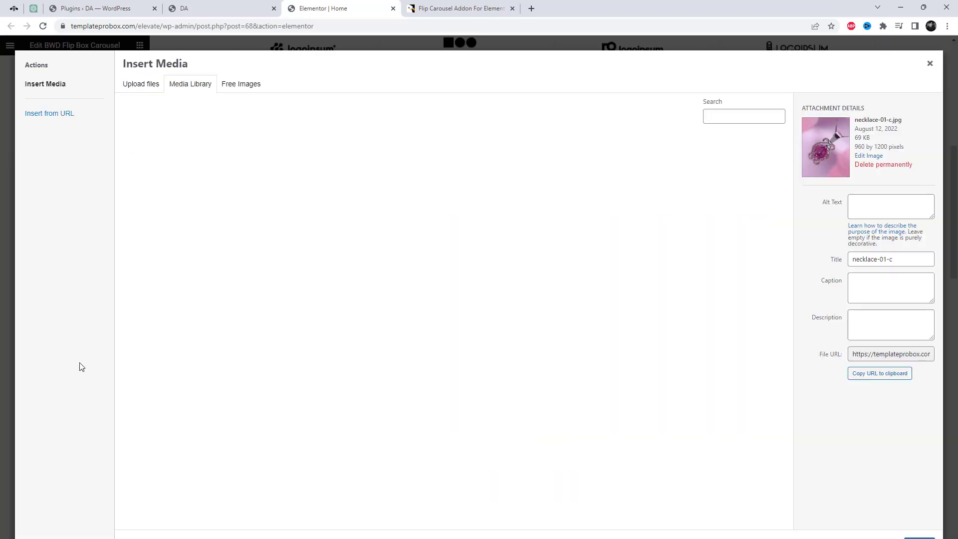
scroll(583, 344, down, 2)
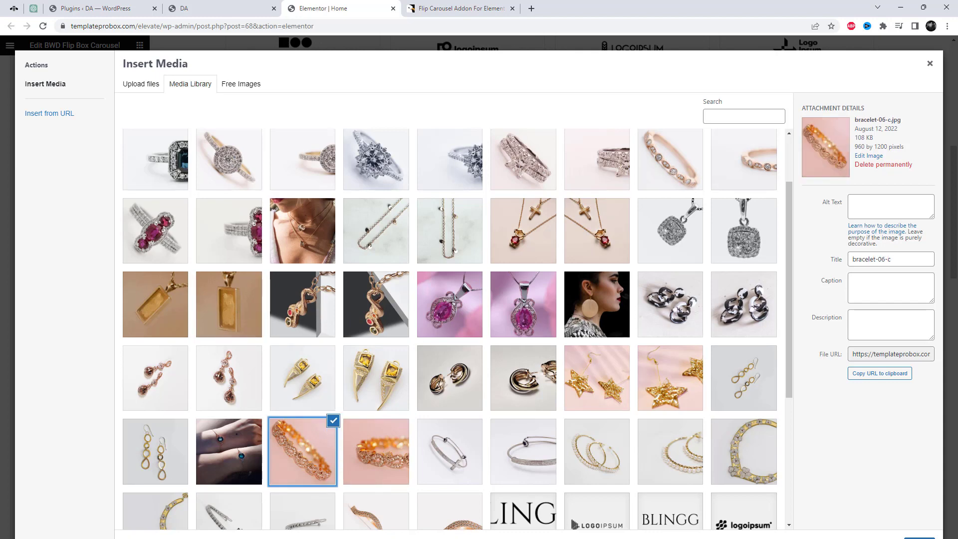
click(919, 537)
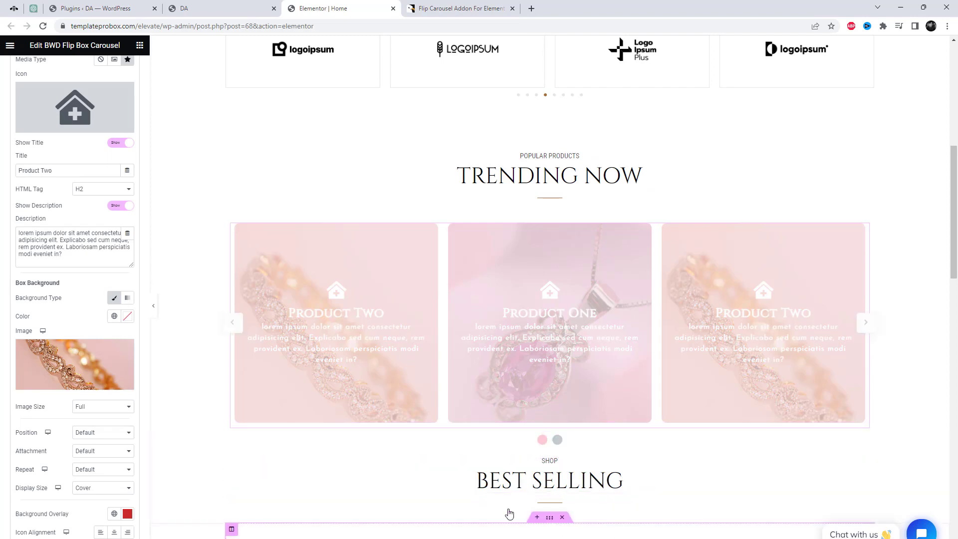
mouse_move(557, 401)
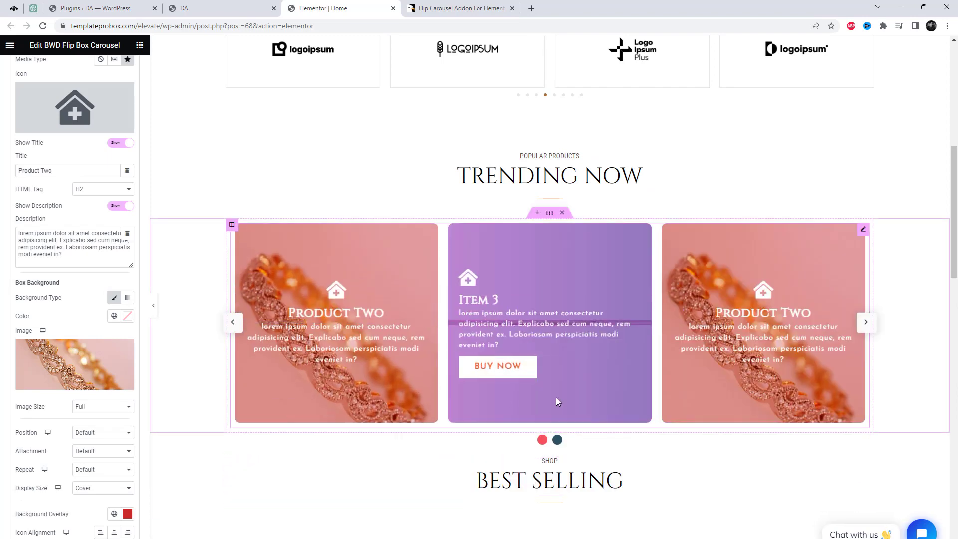
scroll(121, 163, up, 2)
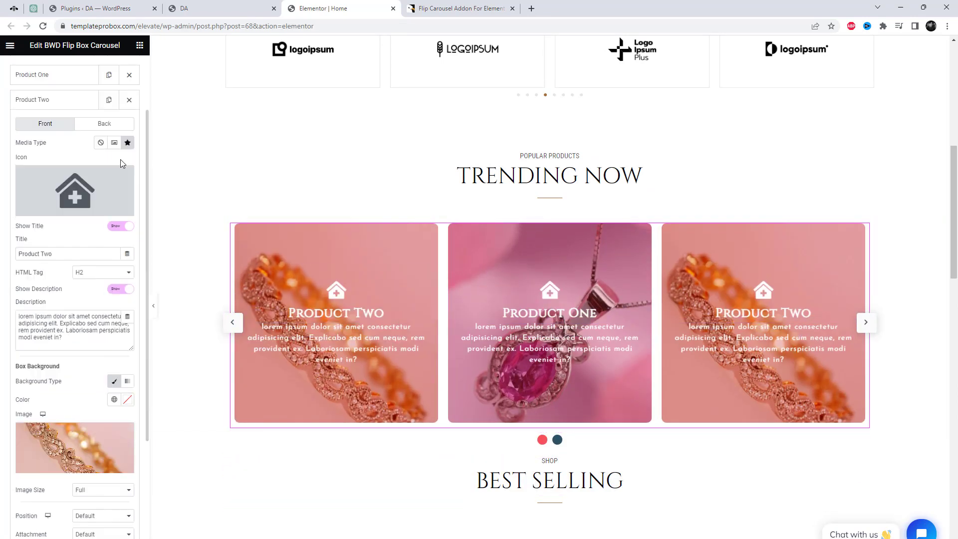
click(65, 102)
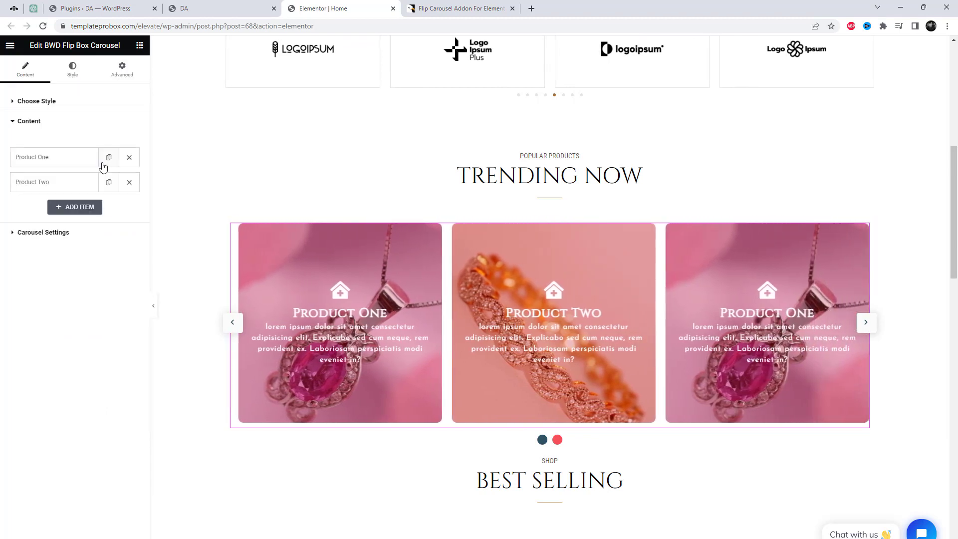
Step: Duplicate the Product Two item, give the copy's front the necklace-d background image and collapse its settings
click(109, 182)
click(67, 213)
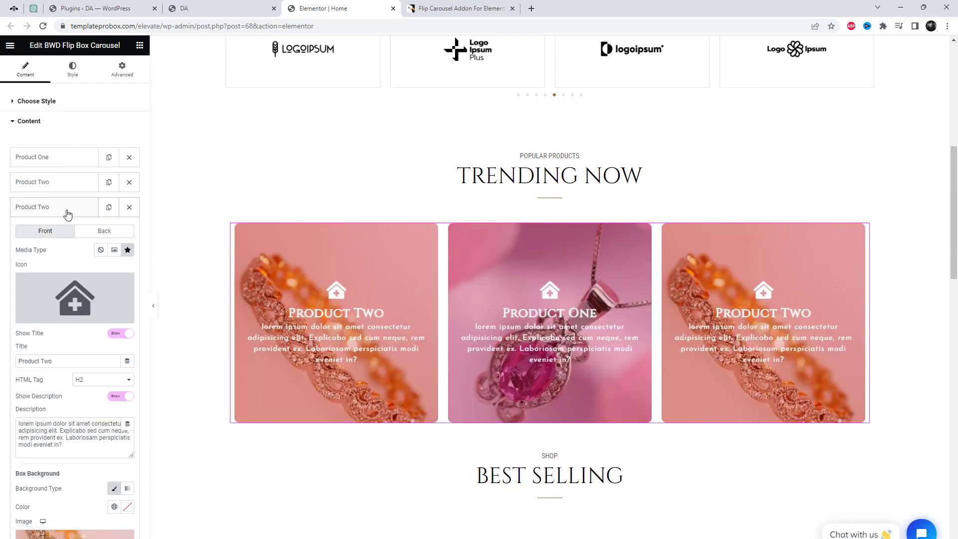
scroll(88, 359, down, 3)
click(83, 398)
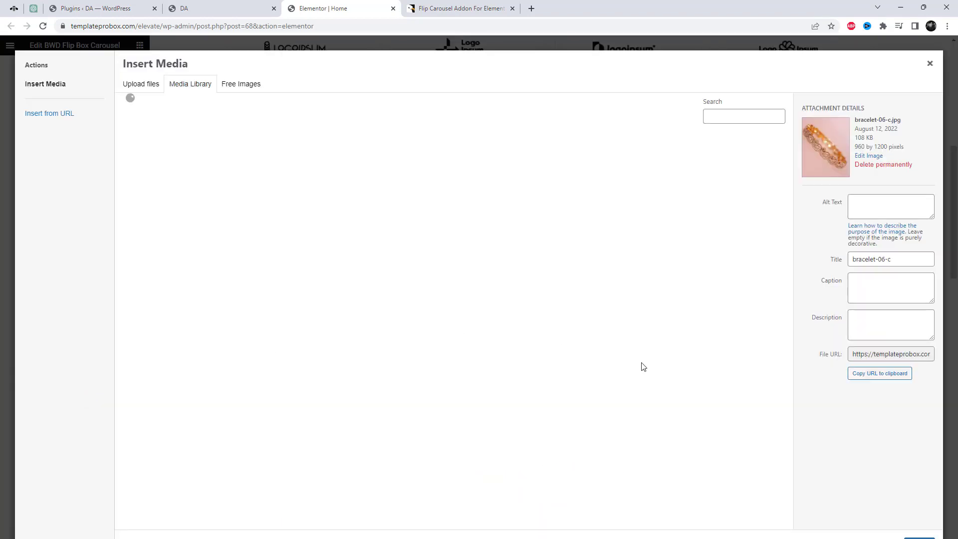
scroll(649, 374, down, 3)
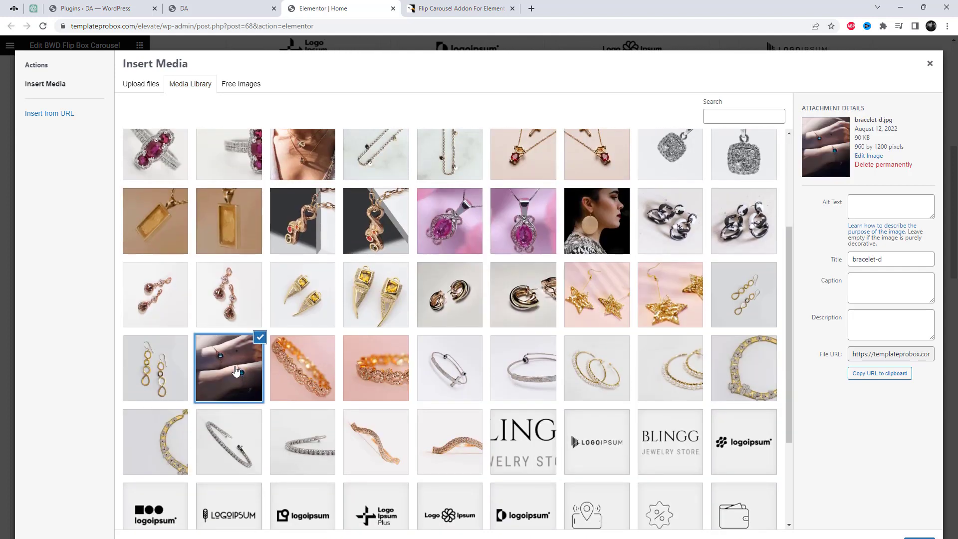
scroll(198, 251, up, 2)
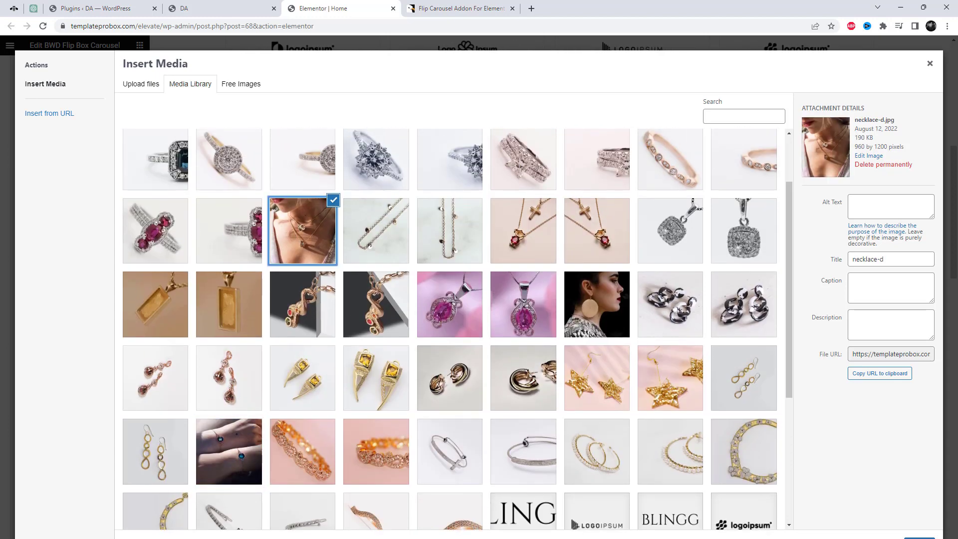
click(919, 538)
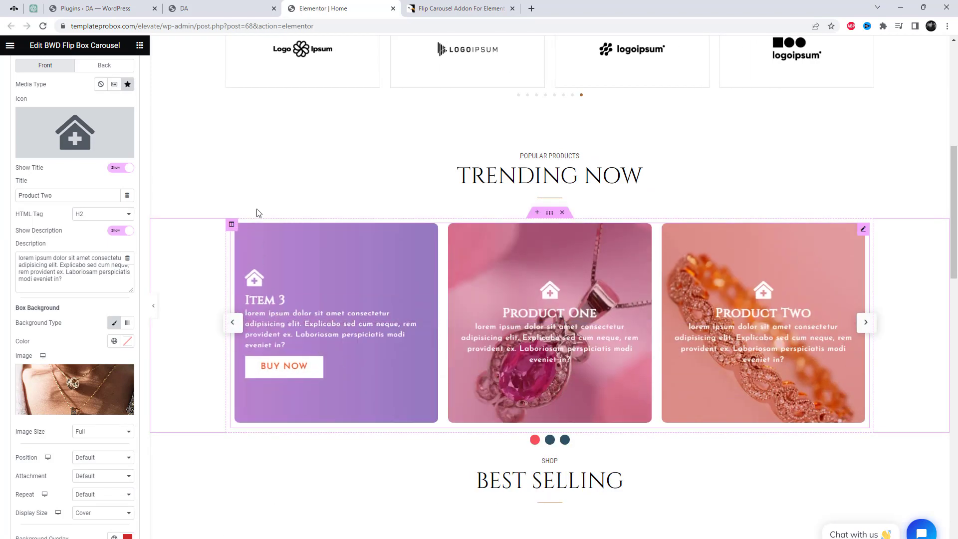
scroll(91, 267, up, 4)
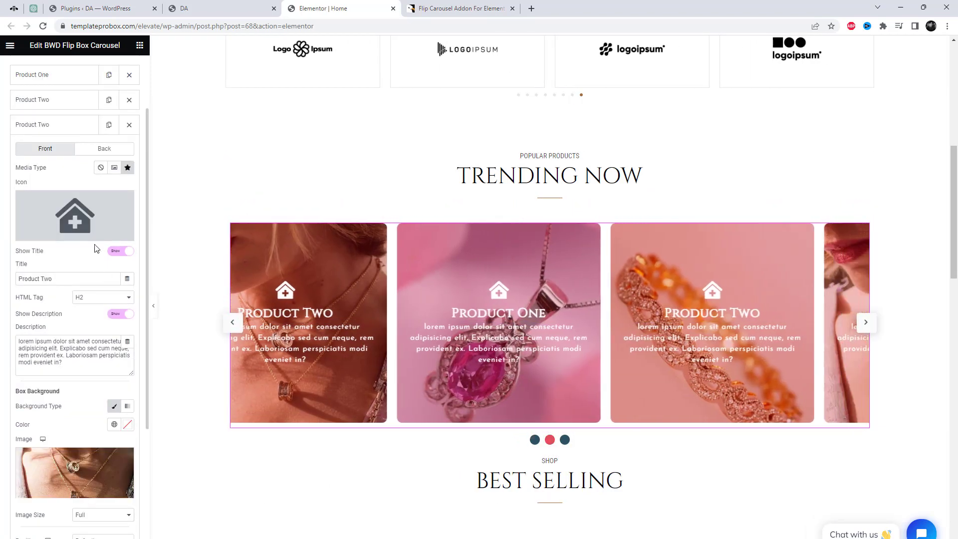
click(104, 232)
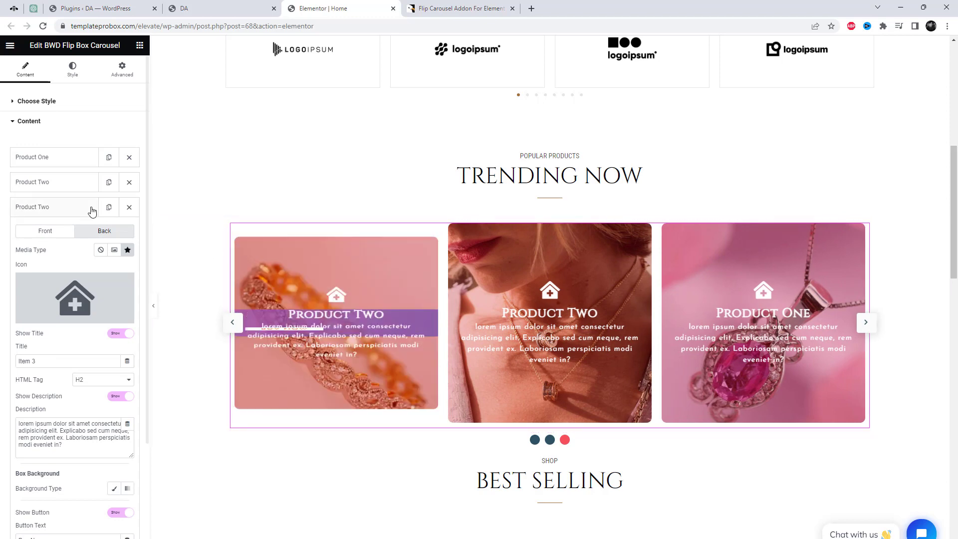
click(65, 206)
Step: Open the back side settings of the Product One item and re-enter its button text as "Buy Now"
click(60, 157)
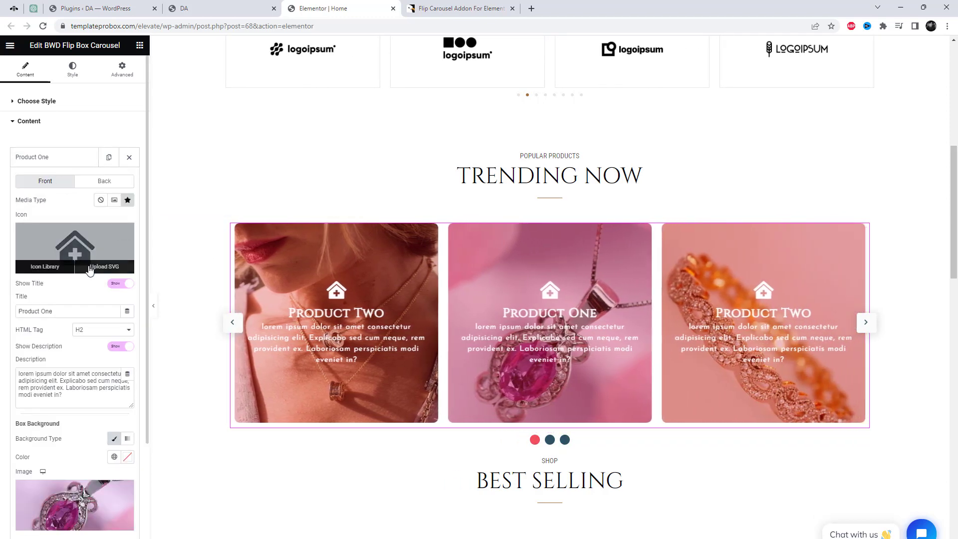
click(98, 182)
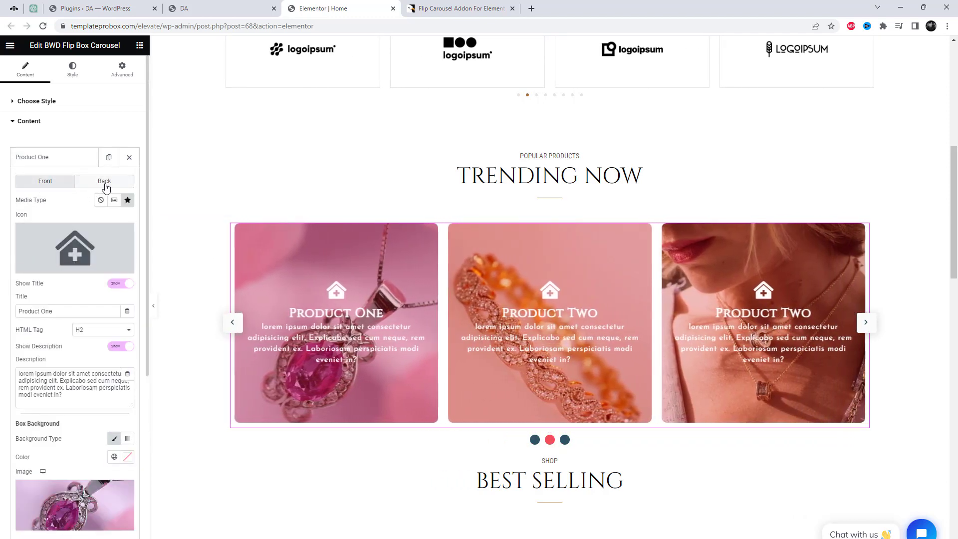
scroll(95, 225, down, 3)
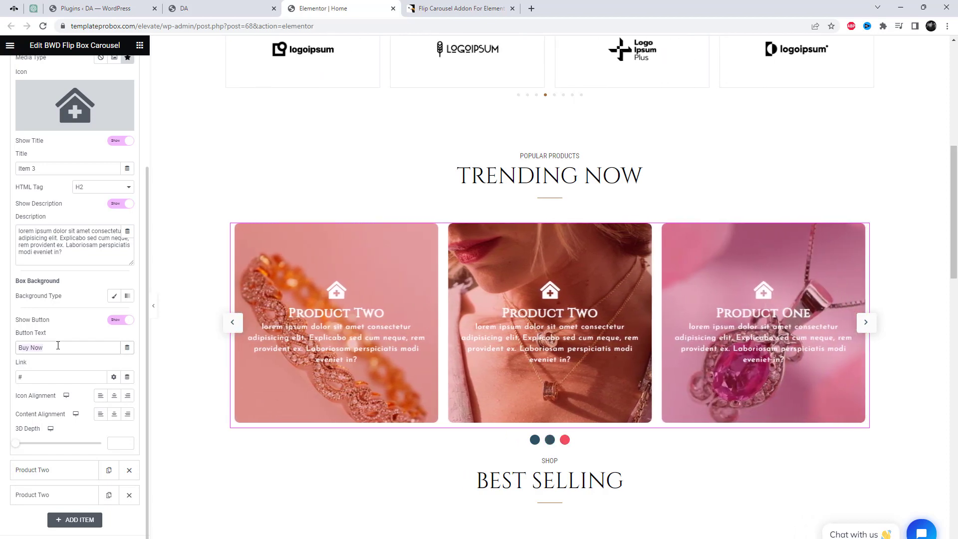
key(BackSpace)
key(BackSpace)
key(BackSpace)
text(N)
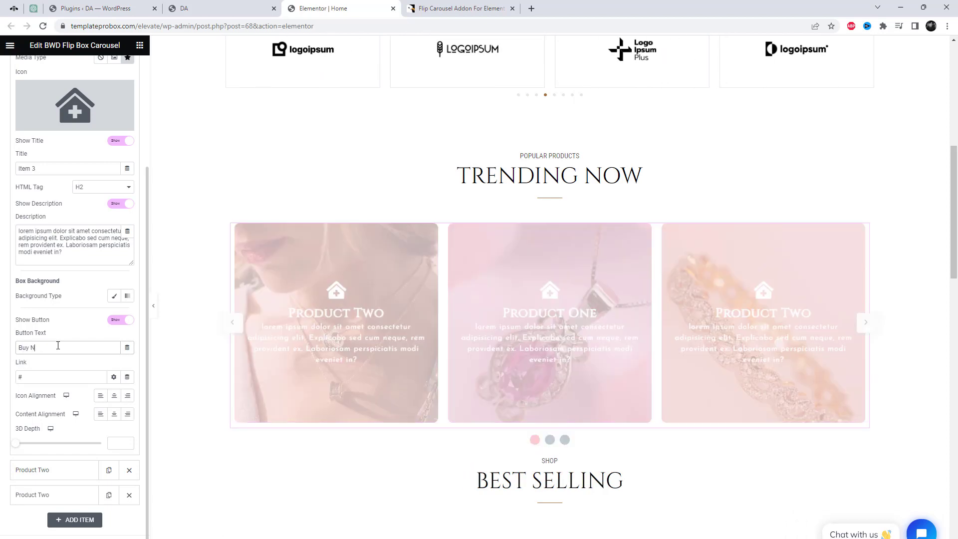
text(ow)
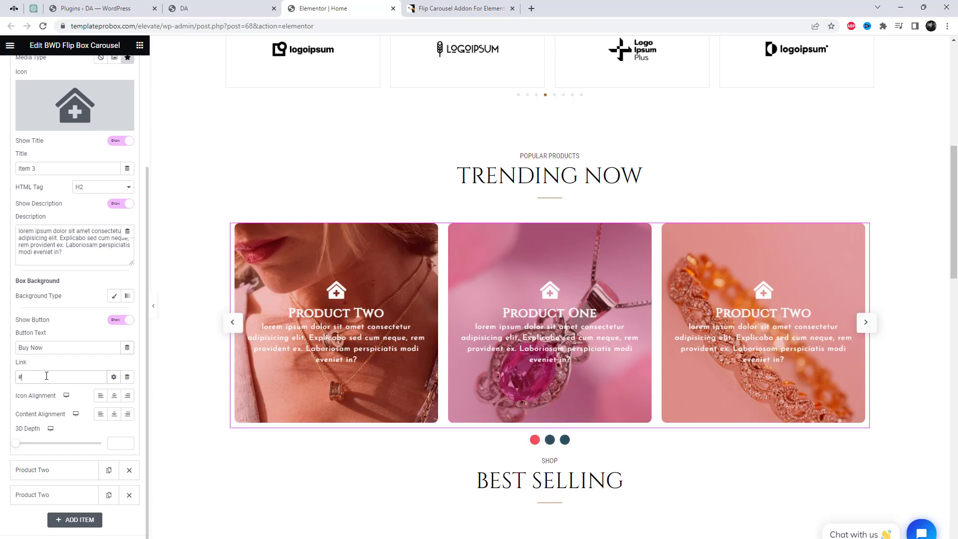
Step: Try centre icon alignment on Product One's back, check the hover flip and set the alignment to left
click(114, 395)
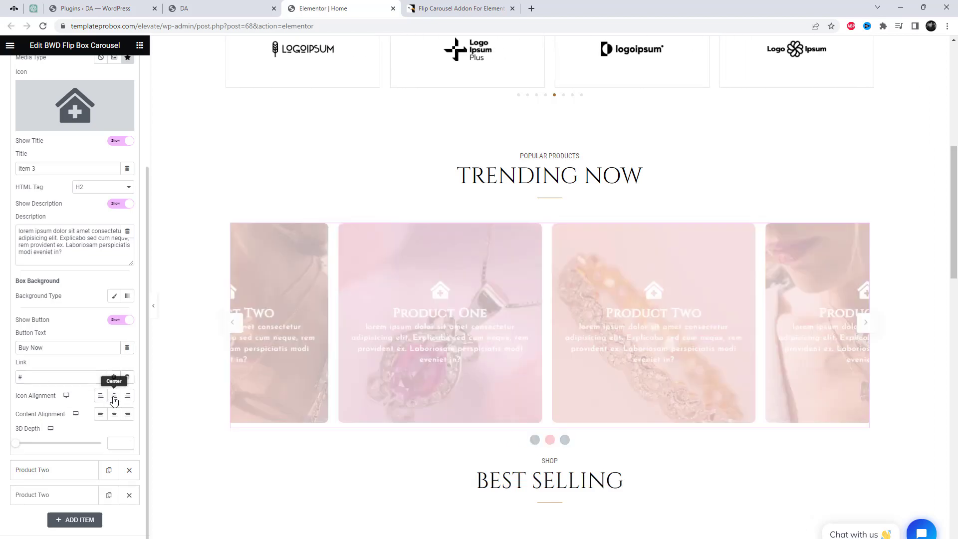
click(235, 329)
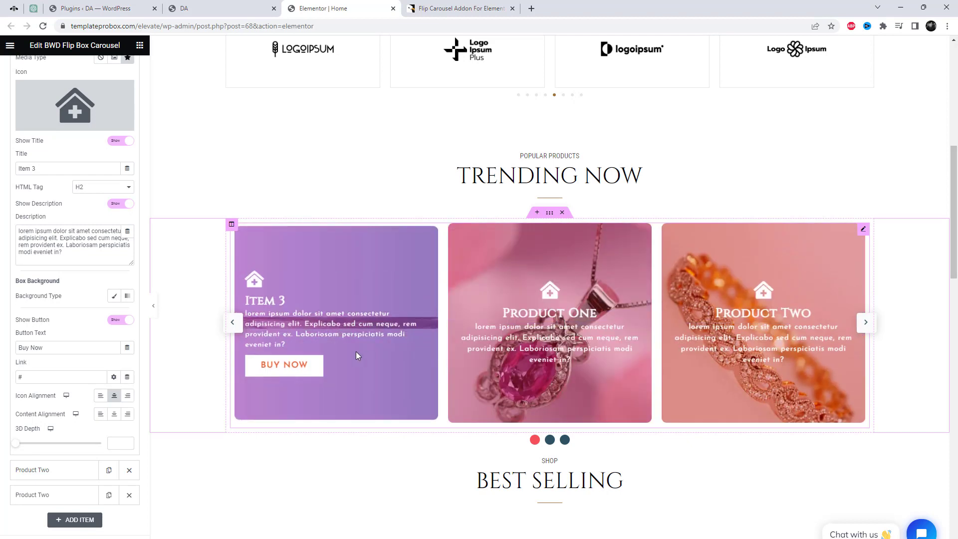
click(99, 395)
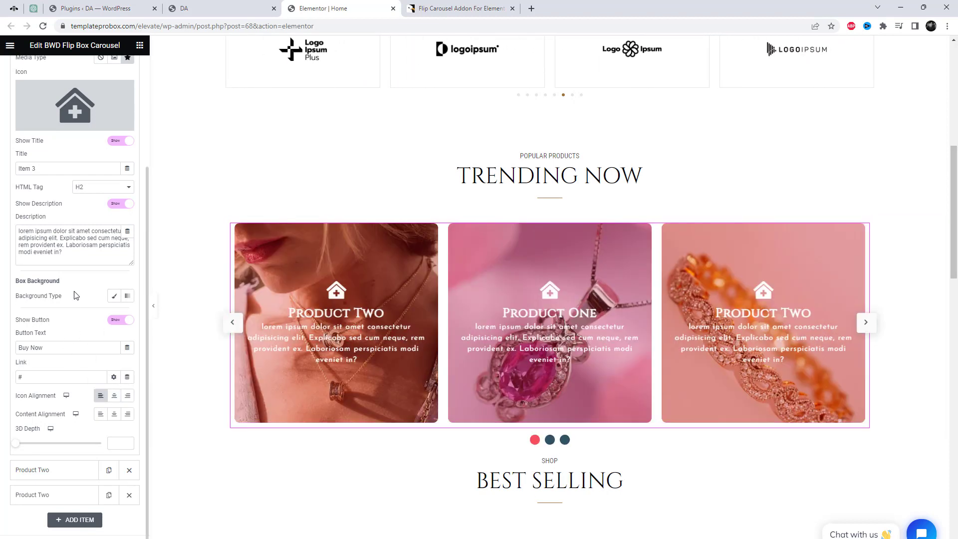
Step: Give Product One's back a classic box background with the earrings-04-b image from the media library
scroll(76, 295, up, 2)
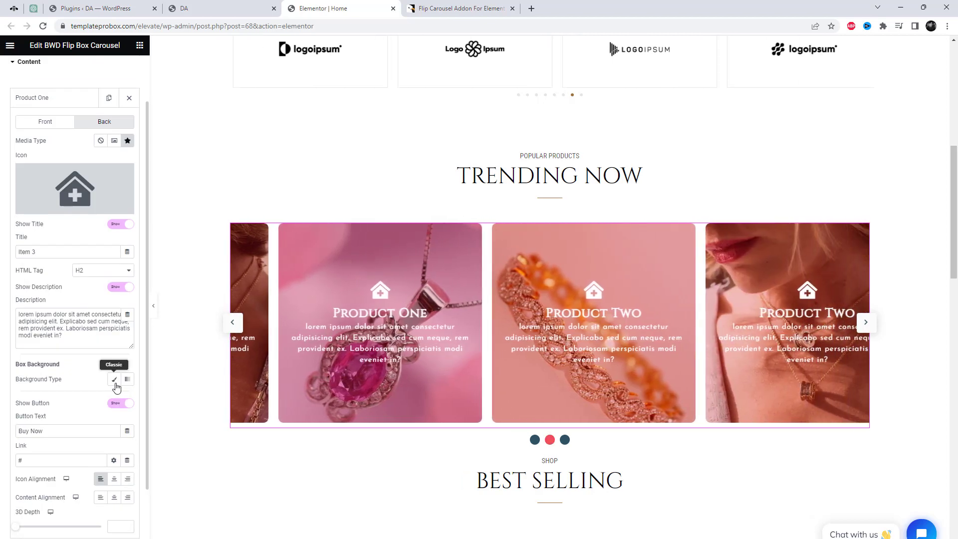
click(114, 379)
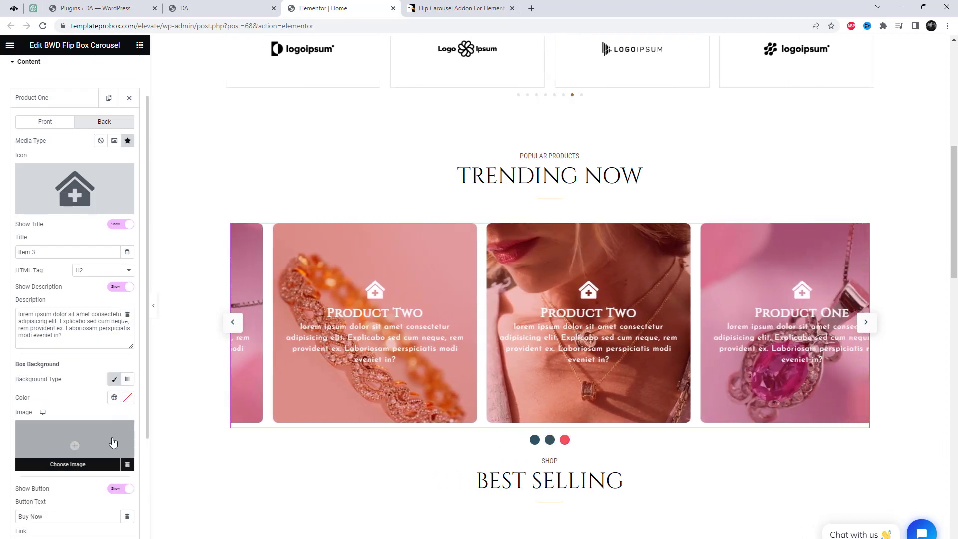
click(112, 451)
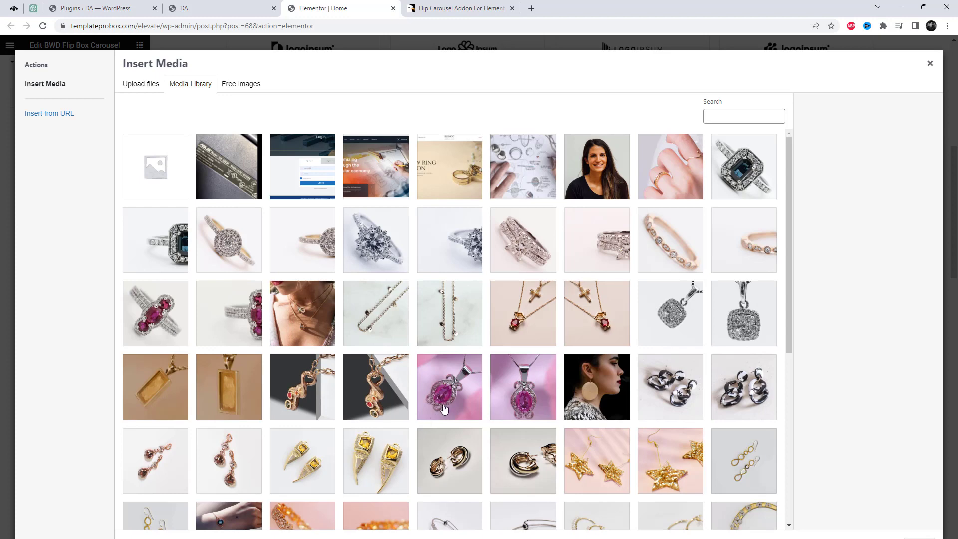
click(382, 458)
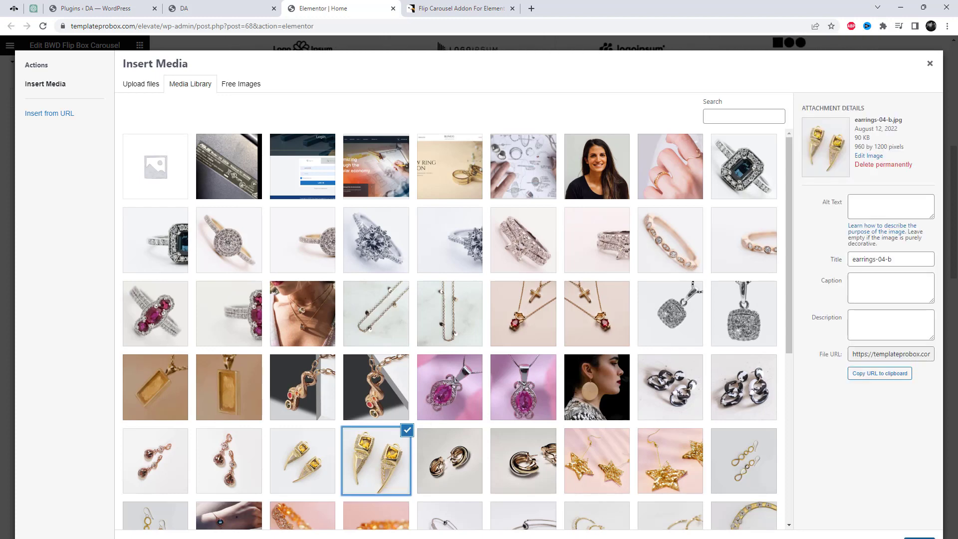
click(919, 536)
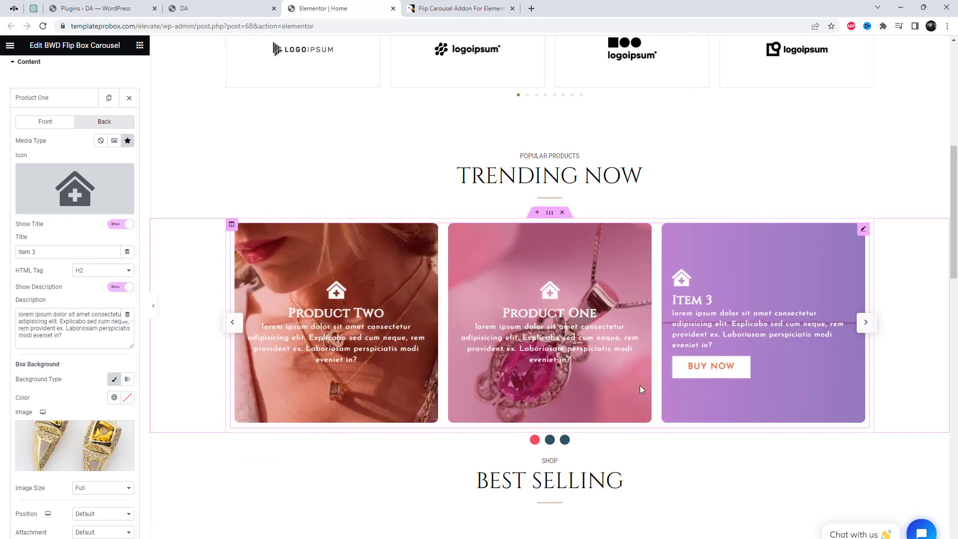
Step: Set the background overlay of Product One's back to the semi-transparent dark red #340404B3
scroll(104, 449, down, 3)
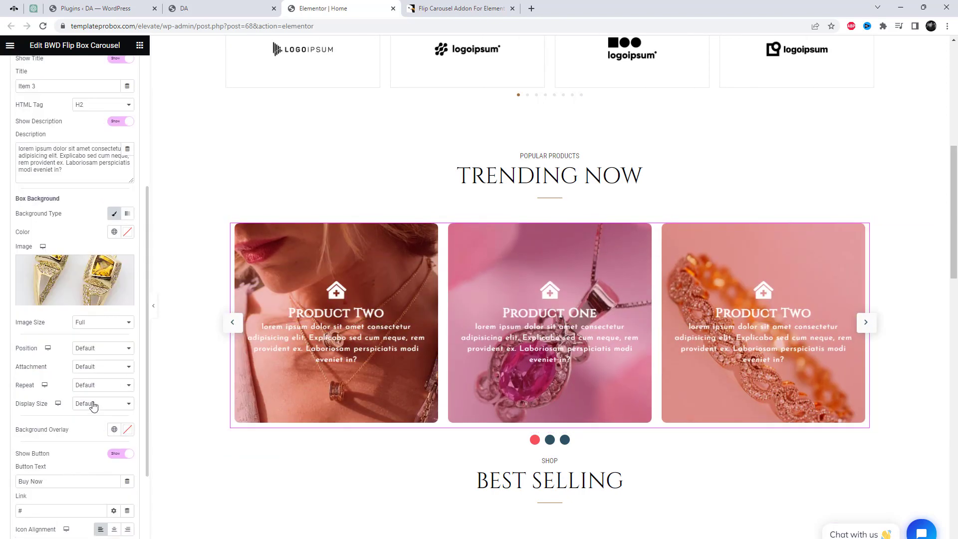
click(128, 429)
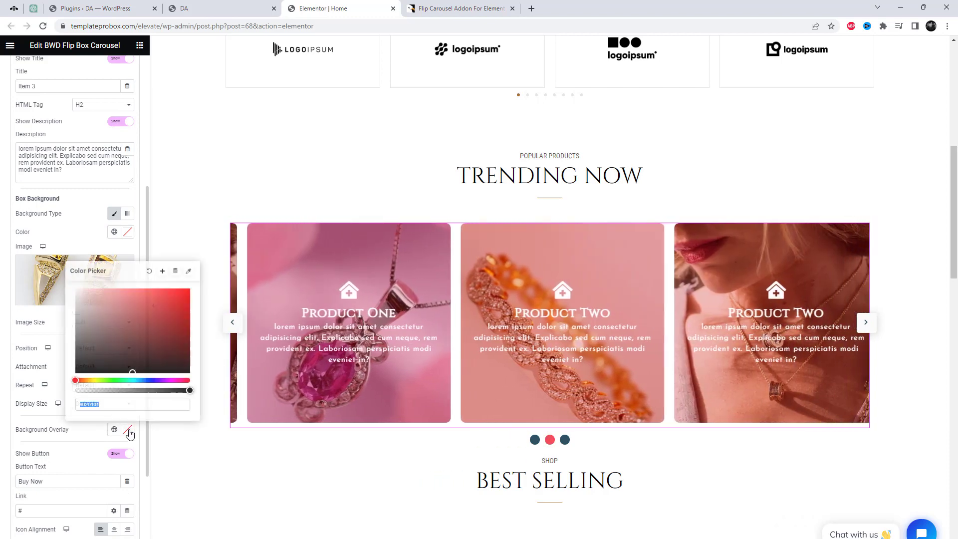
drag(180, 365, 181, 356)
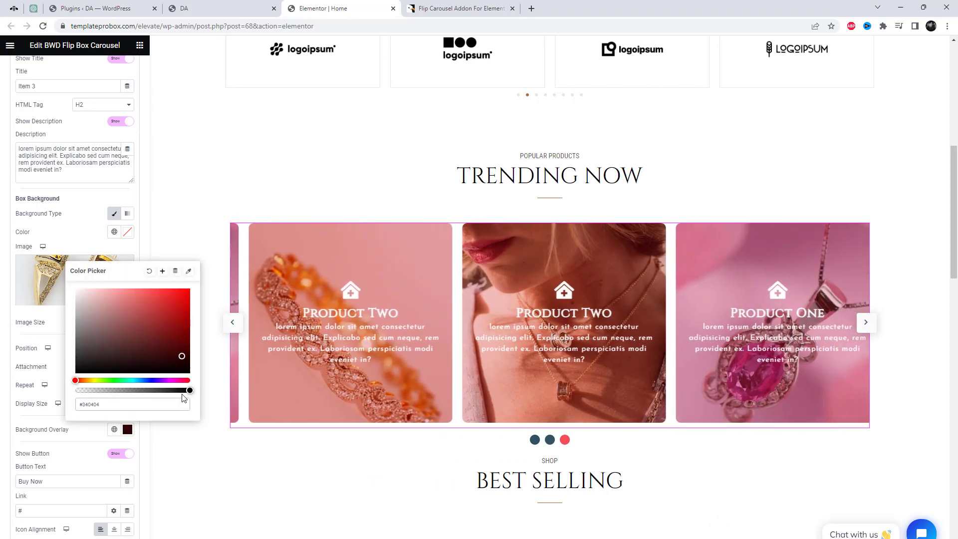
click(176, 390)
drag(167, 390, 156, 390)
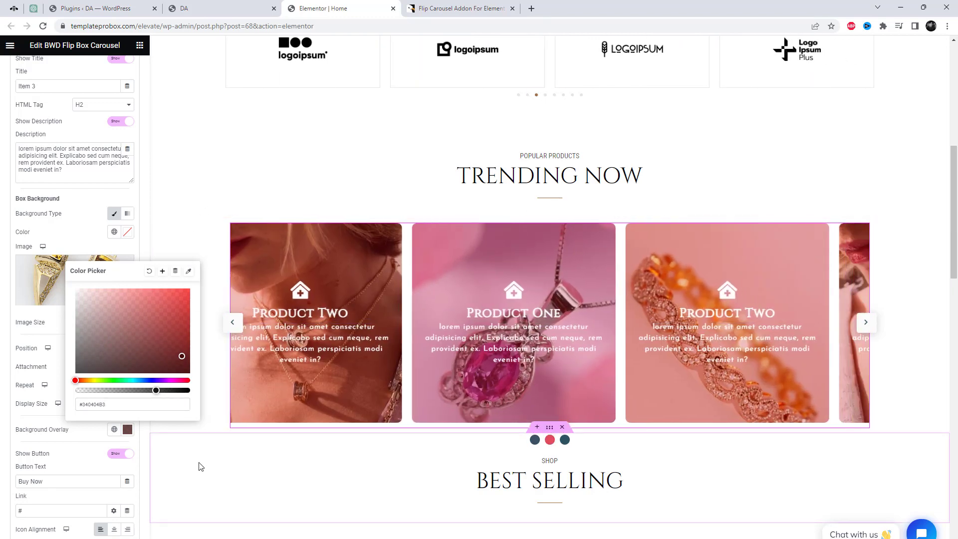
click(199, 459)
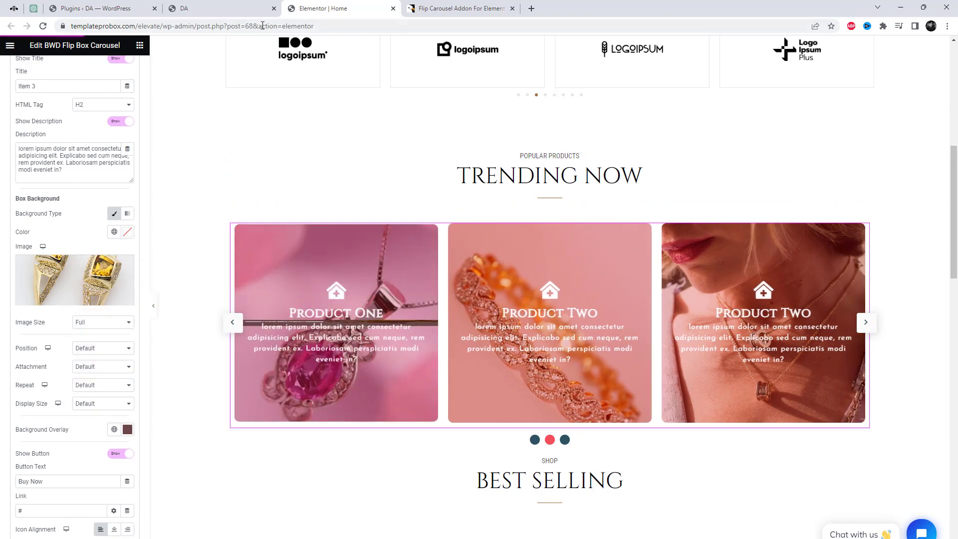
Step: Switch to the live homepage, go to the Trending Now section and reload the page to check the flip carousel
click(238, 12)
scroll(483, 220, down, 7)
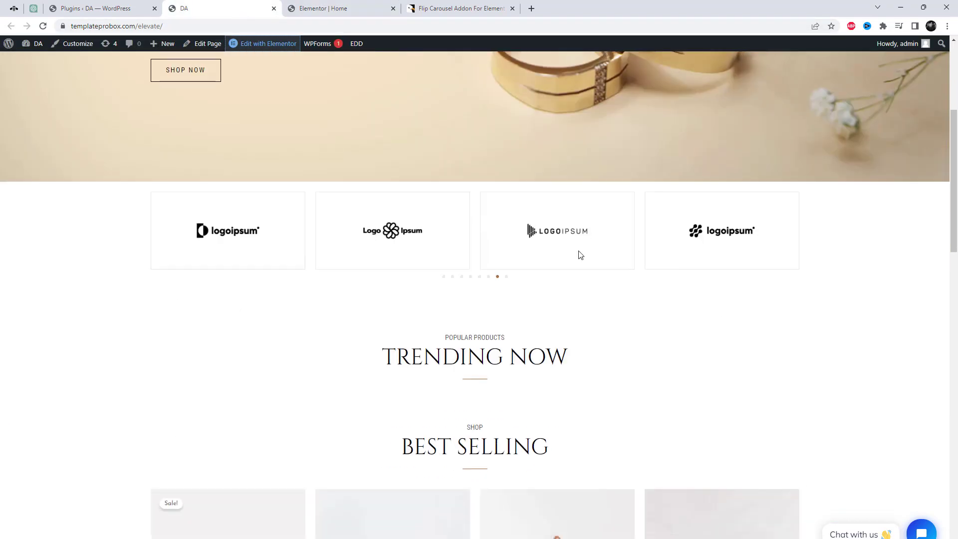
right_click(616, 224)
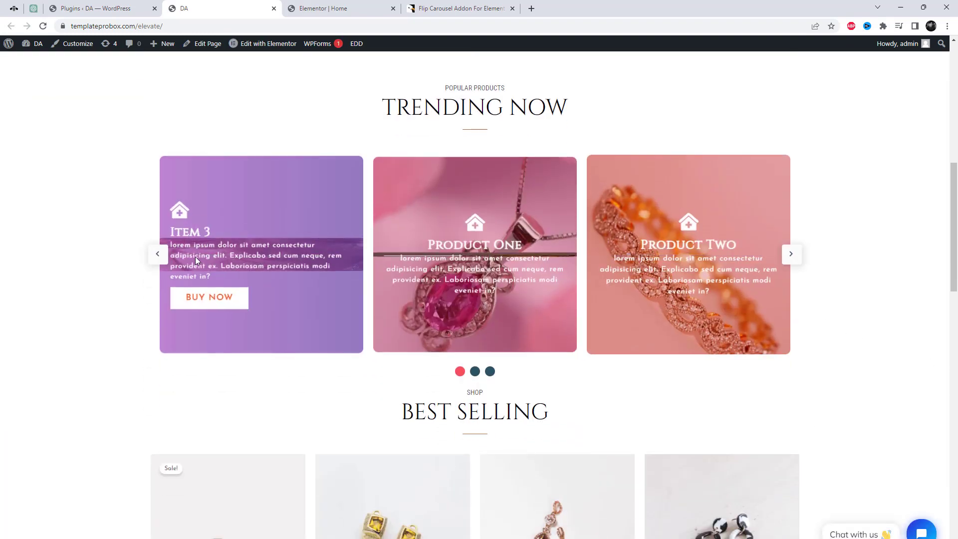
Step: Return to the Elementor editor and open the style selection of the flip box carousel
click(322, 8)
scroll(64, 124, up, 3)
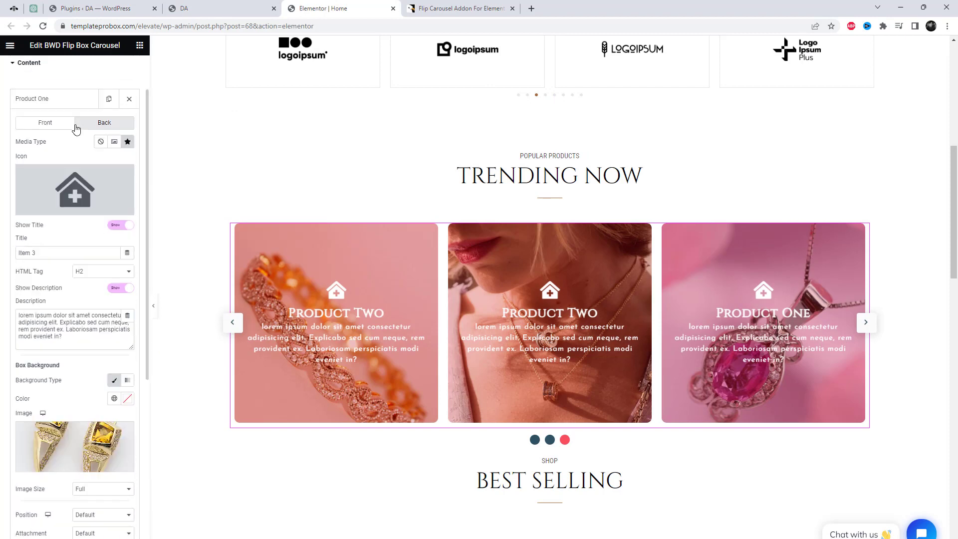
scroll(65, 124, up, 3)
click(46, 101)
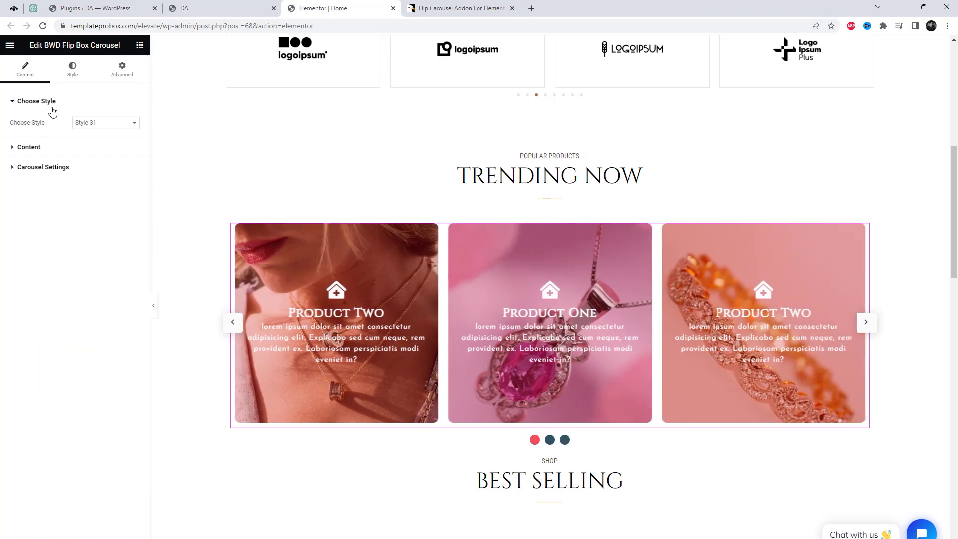
Step: Try Style 28, Style 27, Style 25 and Style 20 on the carousel, previewing the look of each
click(107, 124)
click(100, 254)
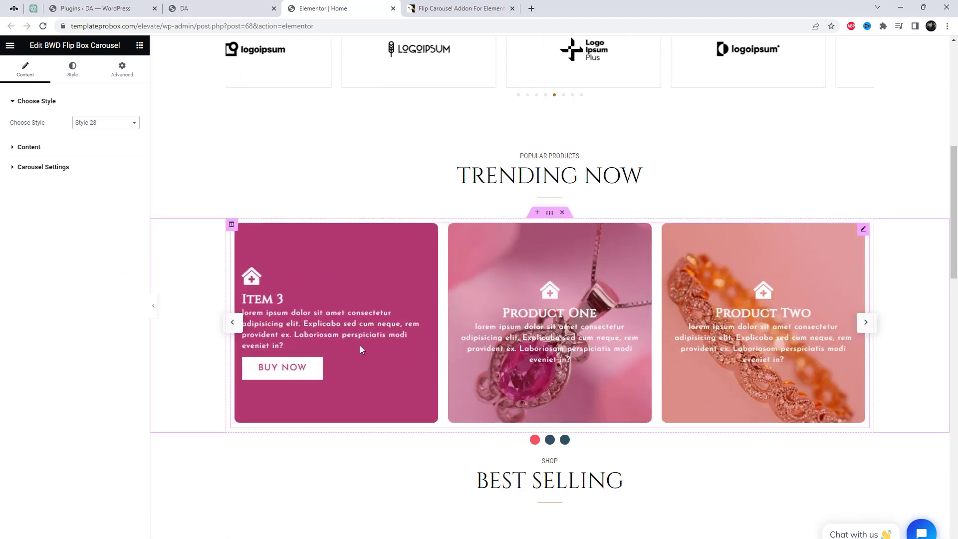
click(92, 122)
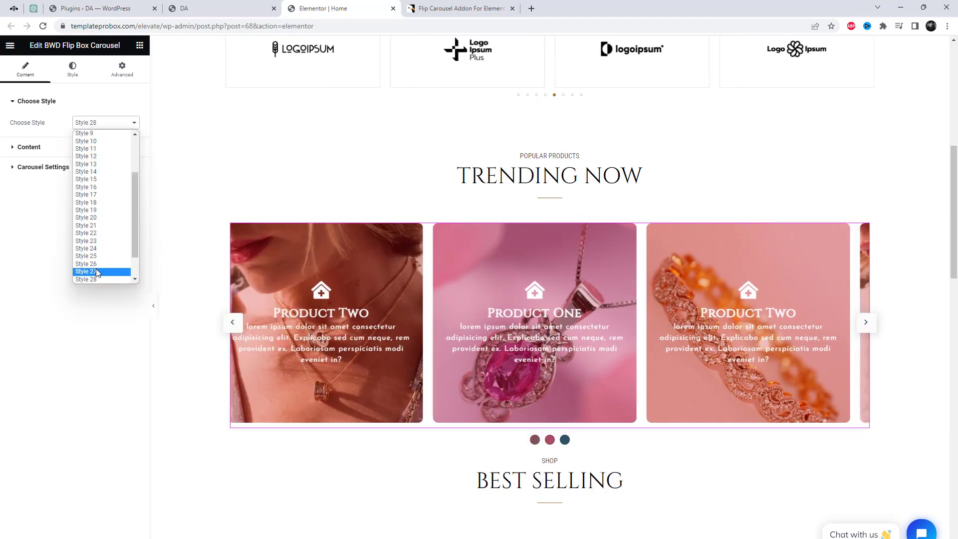
click(94, 271)
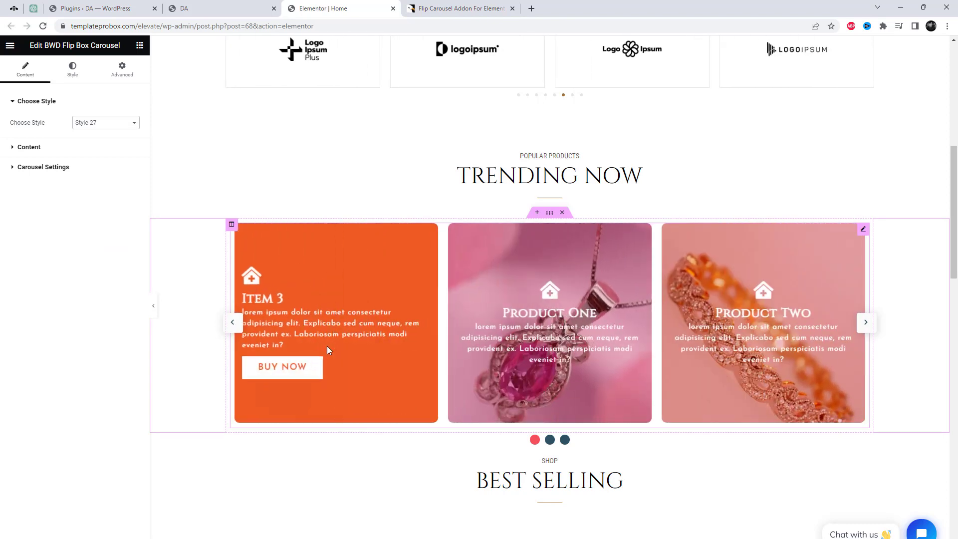
click(114, 125)
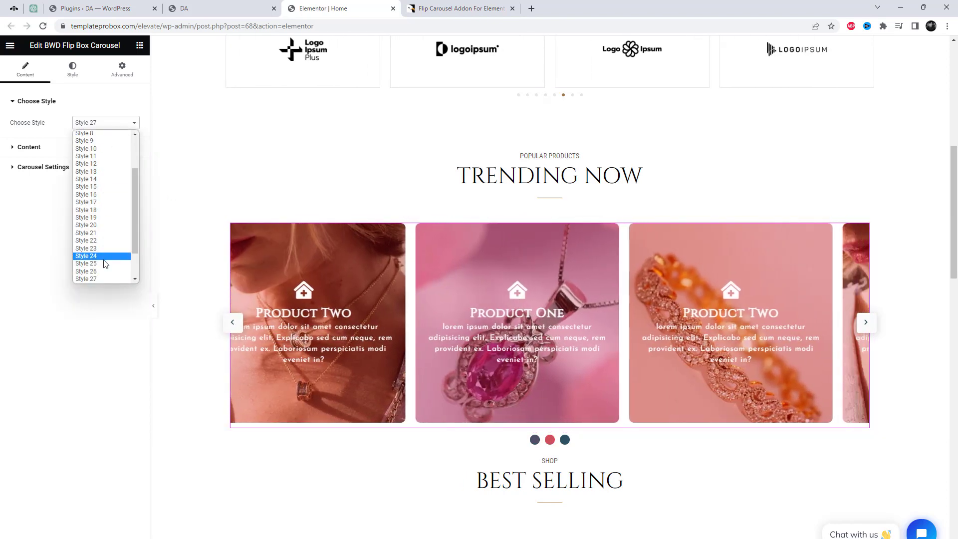
click(103, 263)
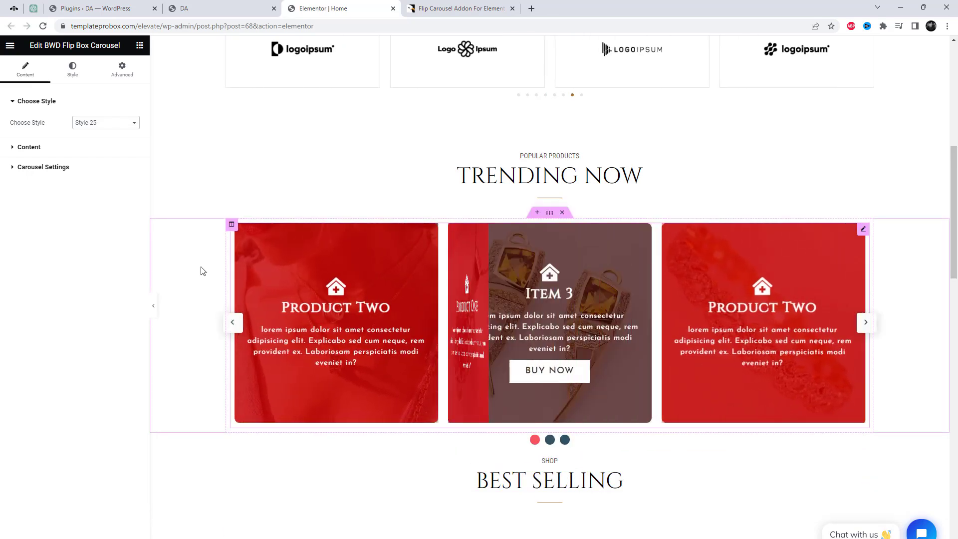
click(93, 123)
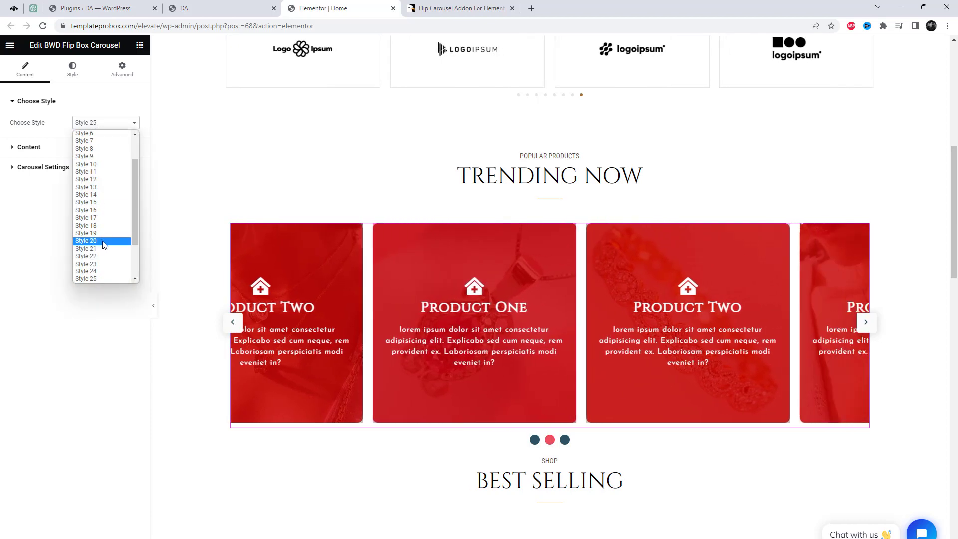
click(100, 241)
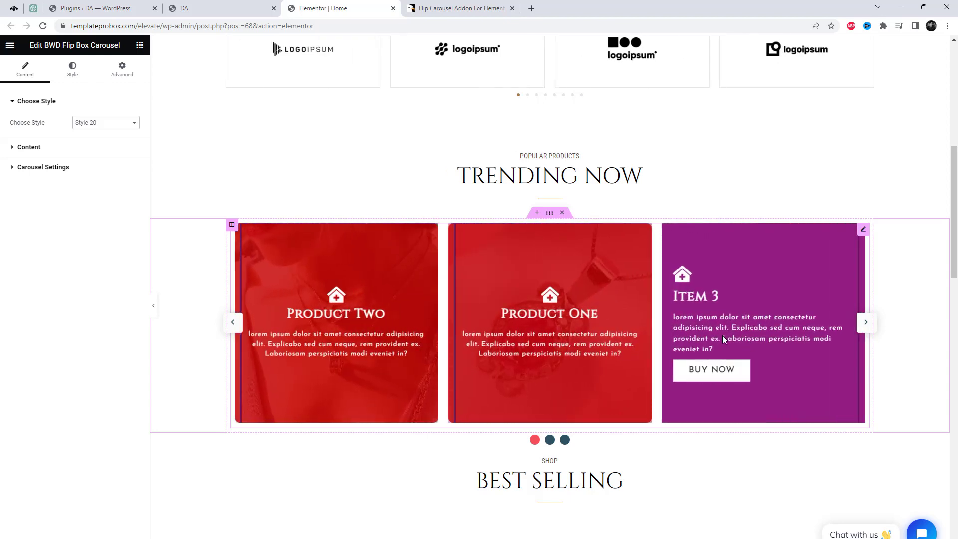
Step: Try Style 16 and Style 15 on the carousel and settle on Style 12
click(106, 124)
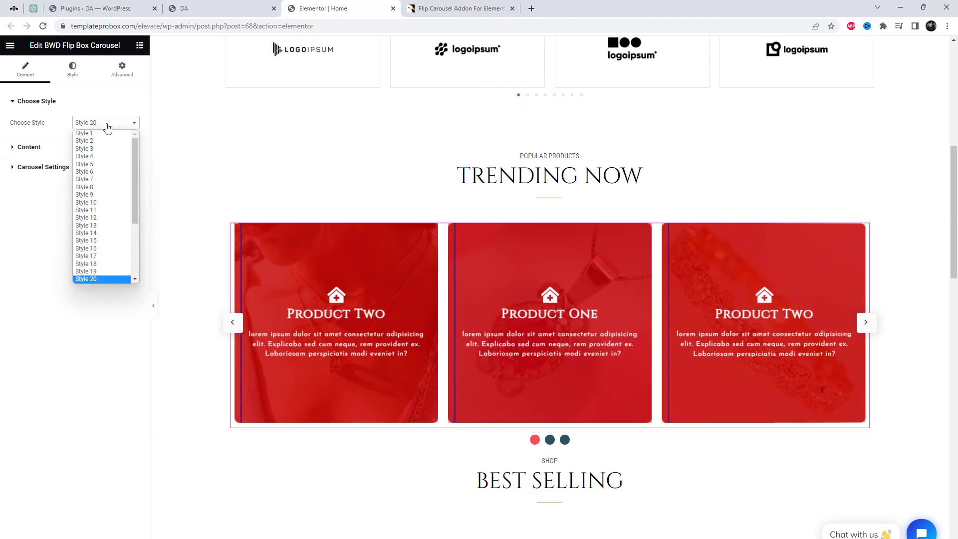
click(102, 248)
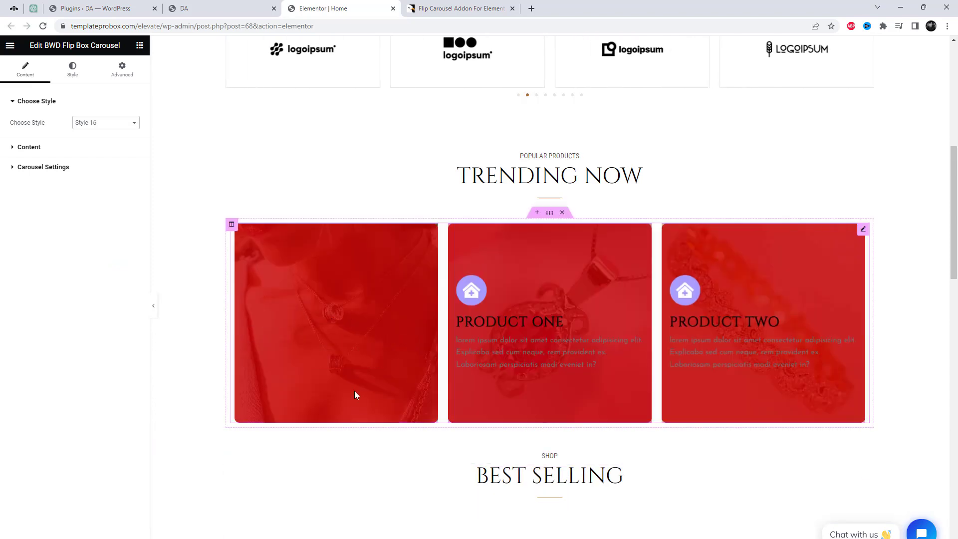
click(105, 124)
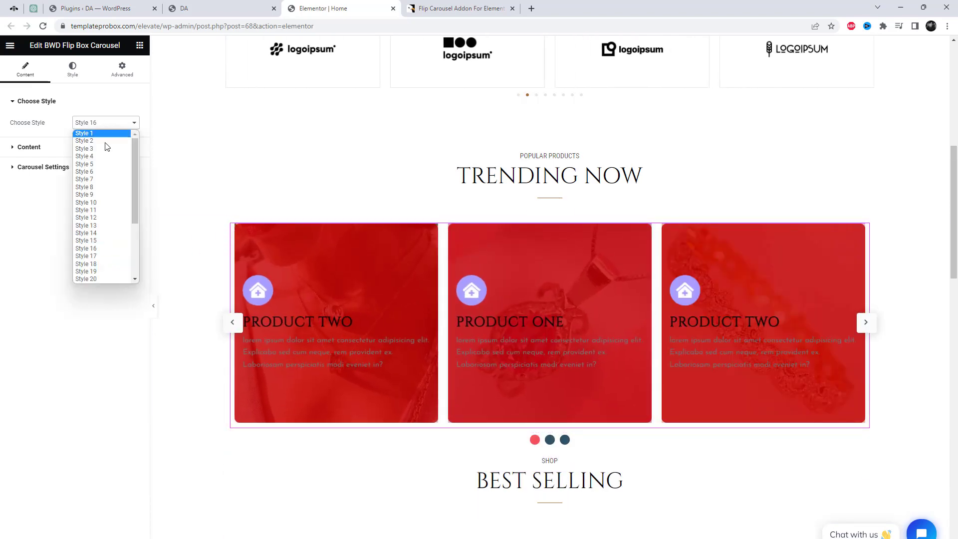
click(106, 242)
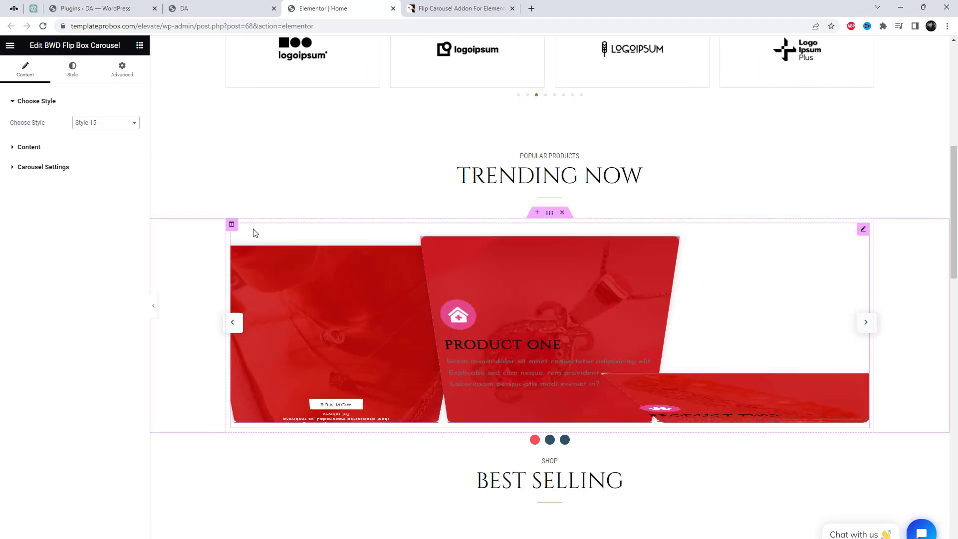
click(102, 217)
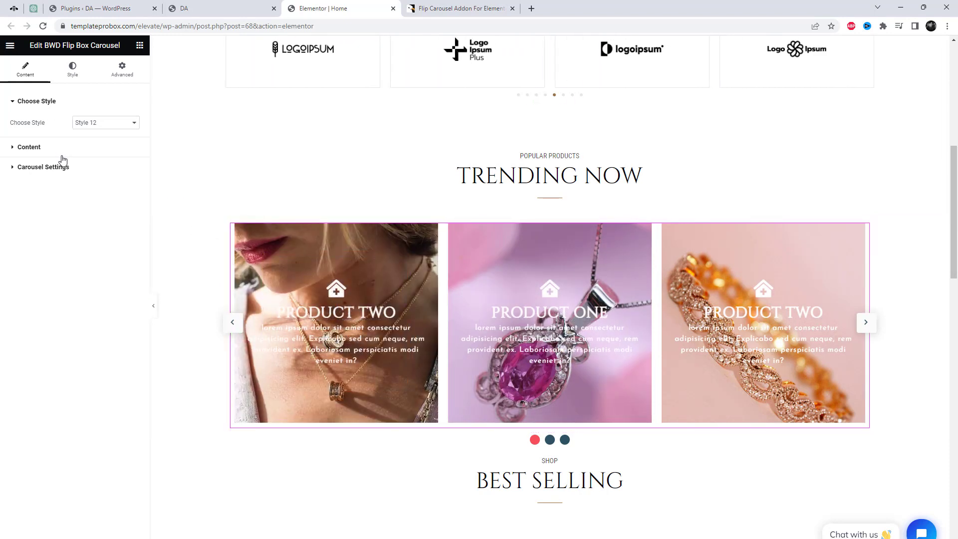
Step: Set the item gap to 10 in the carousel settings
click(51, 257)
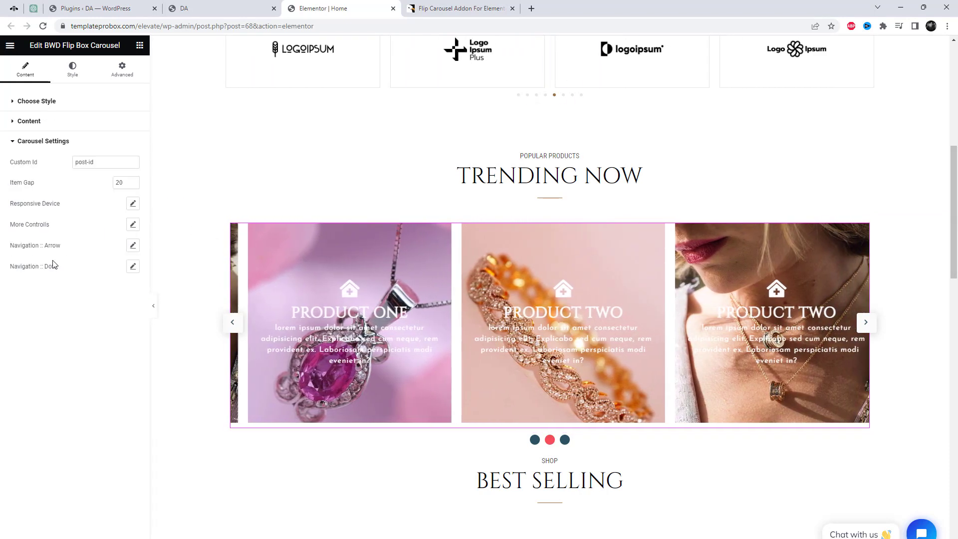
click(124, 182)
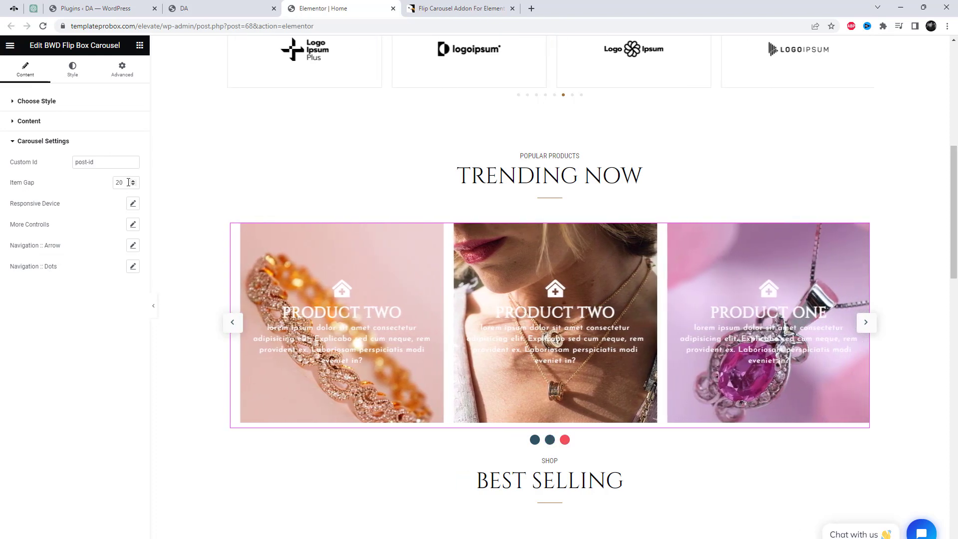
key(BackSpace)
key(BackSpace)
text(10)
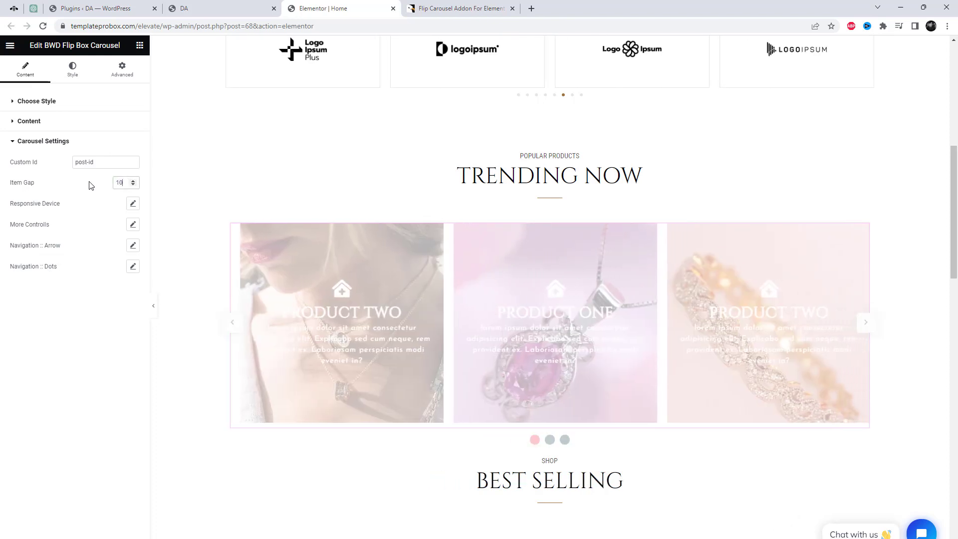
Step: Set the carousel's responsive desktop view to 4 items
click(133, 203)
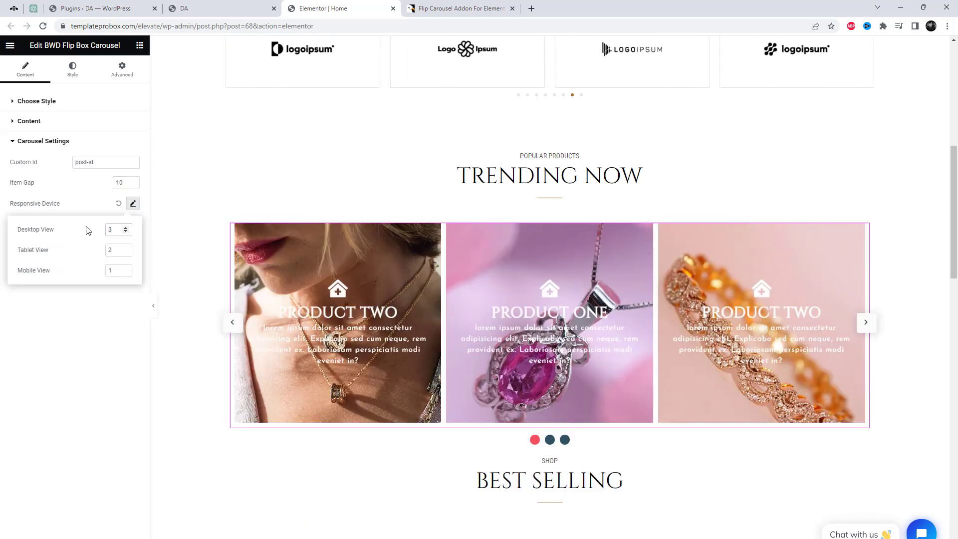
key(Up)
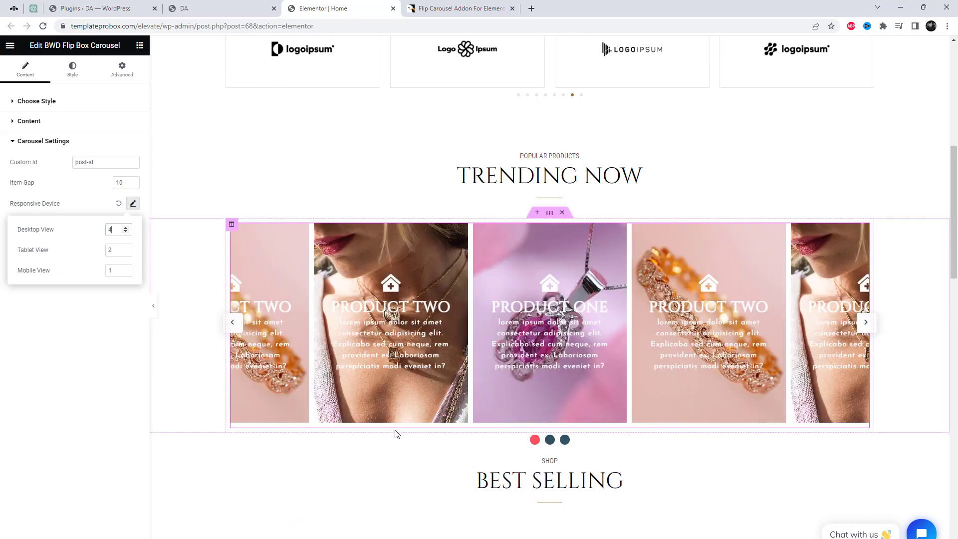
click(114, 338)
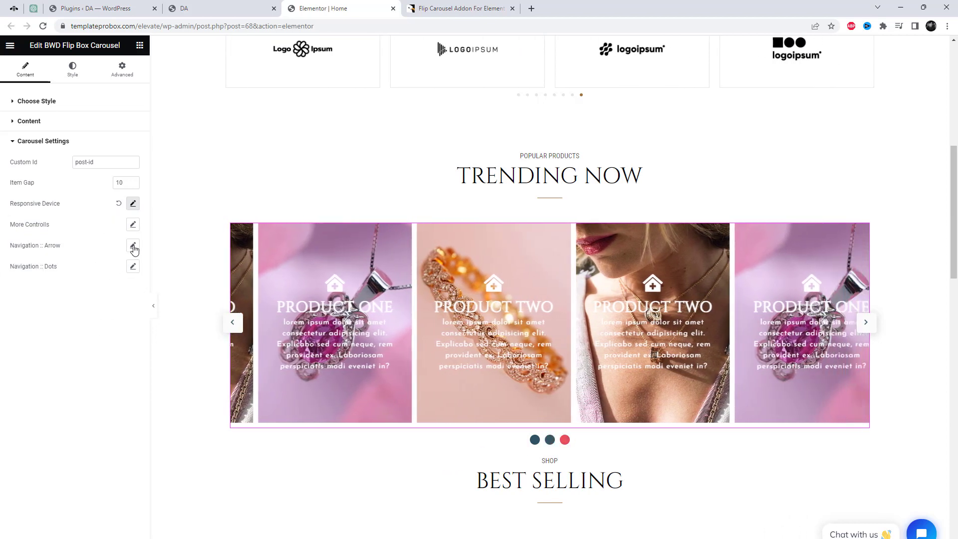
Step: Try Text as the arrow type of the carousel navigation and switch it back to Icon
click(132, 246)
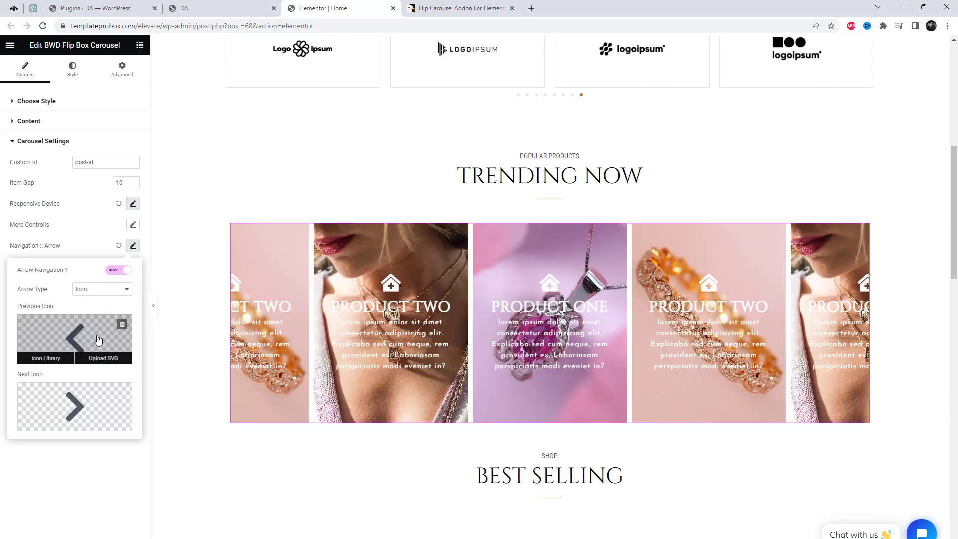
click(99, 307)
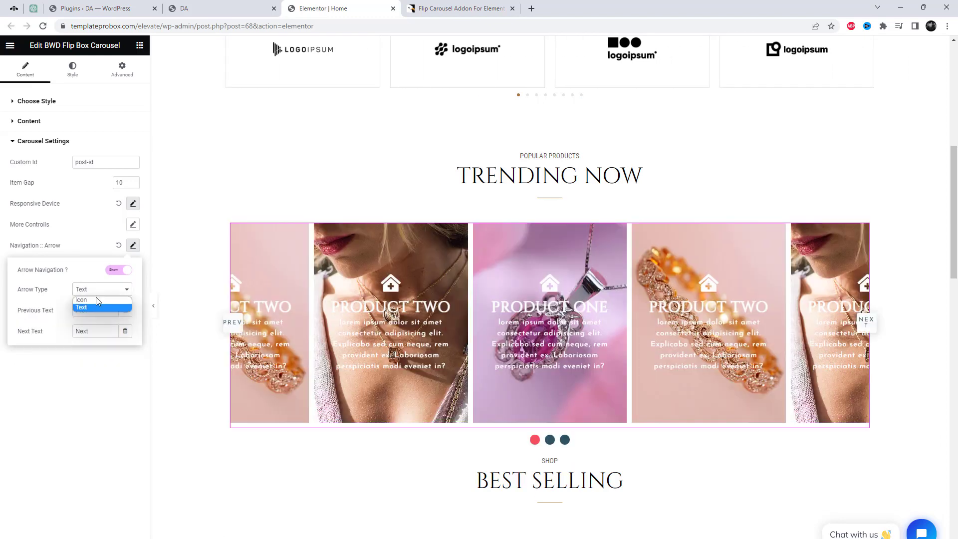
click(96, 299)
click(92, 242)
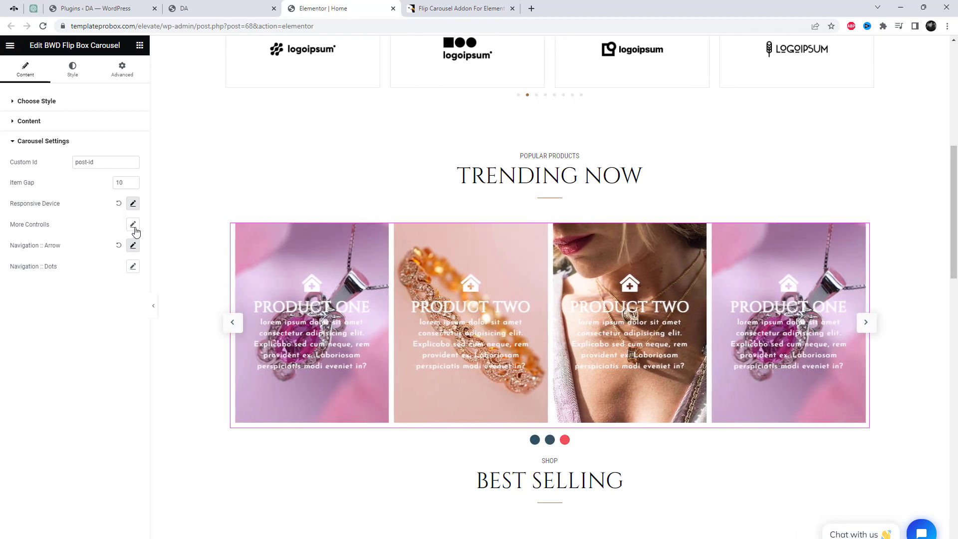
Step: Set the carousel's autoplay speed to 2000 ms in the additional carousel controls
click(133, 225)
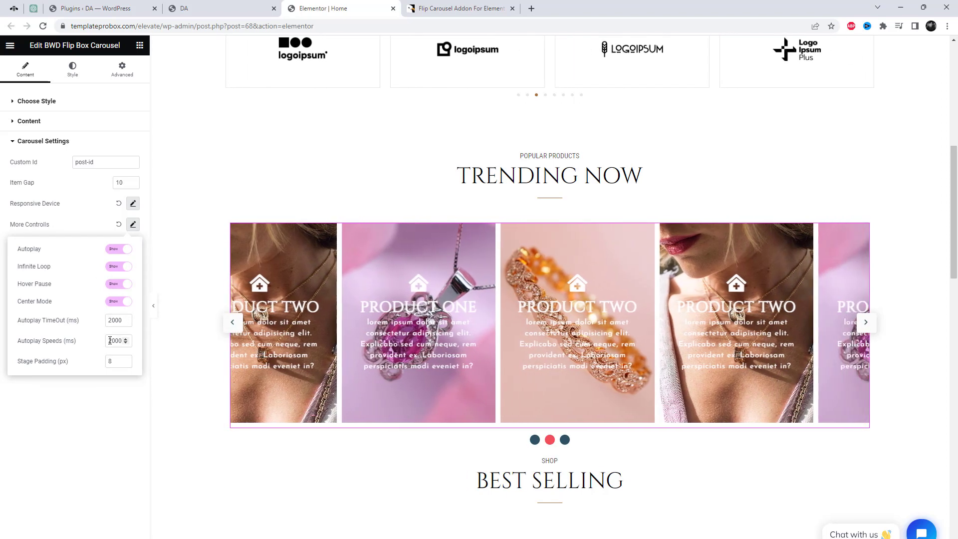
click(108, 340)
key(Delete)
text(6)
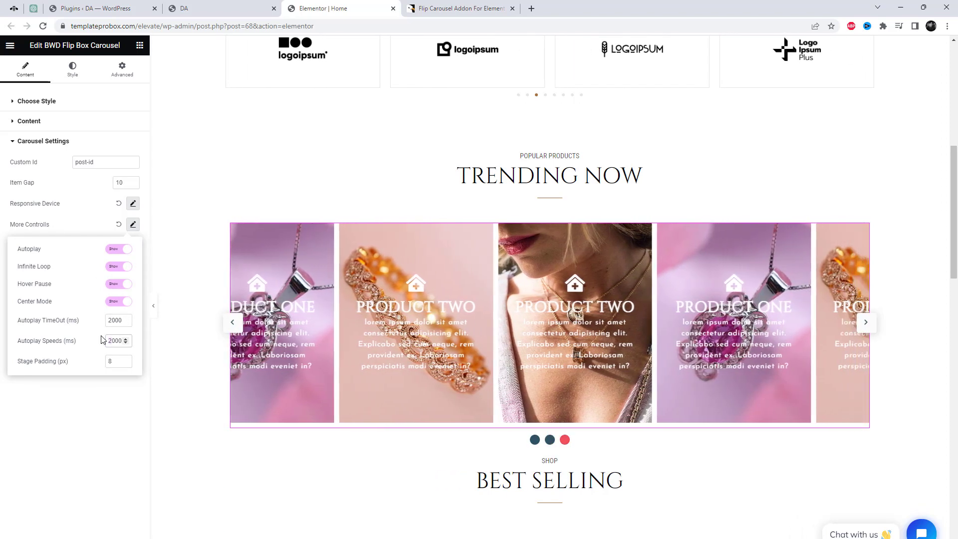
click(82, 451)
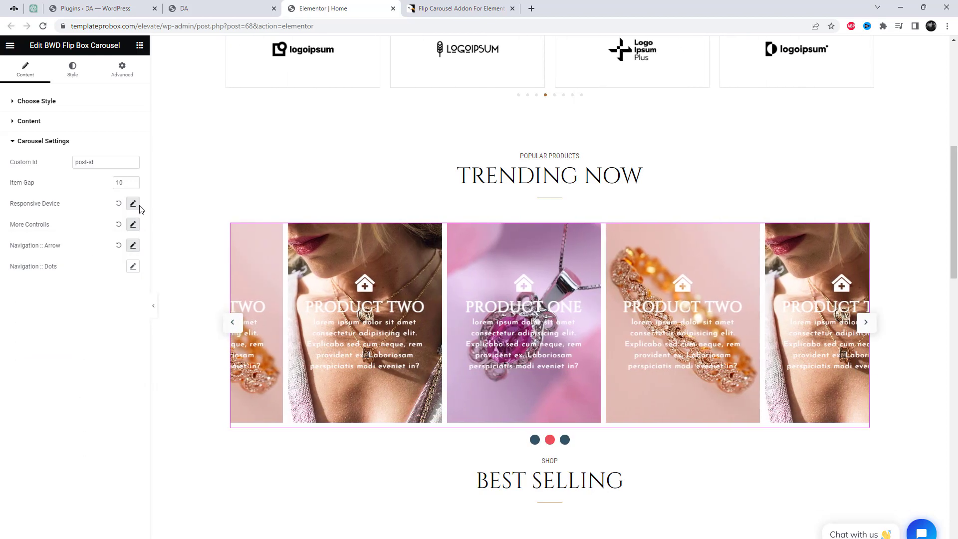
Step: Try Numbers as the carousel's dot navigation type and switch it back to Dots
click(133, 266)
click(118, 310)
click(106, 328)
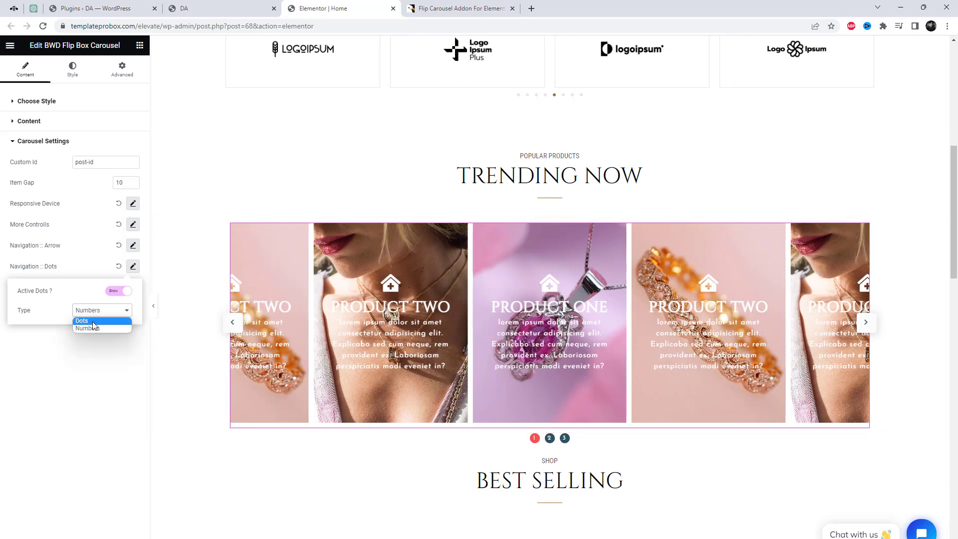
click(92, 321)
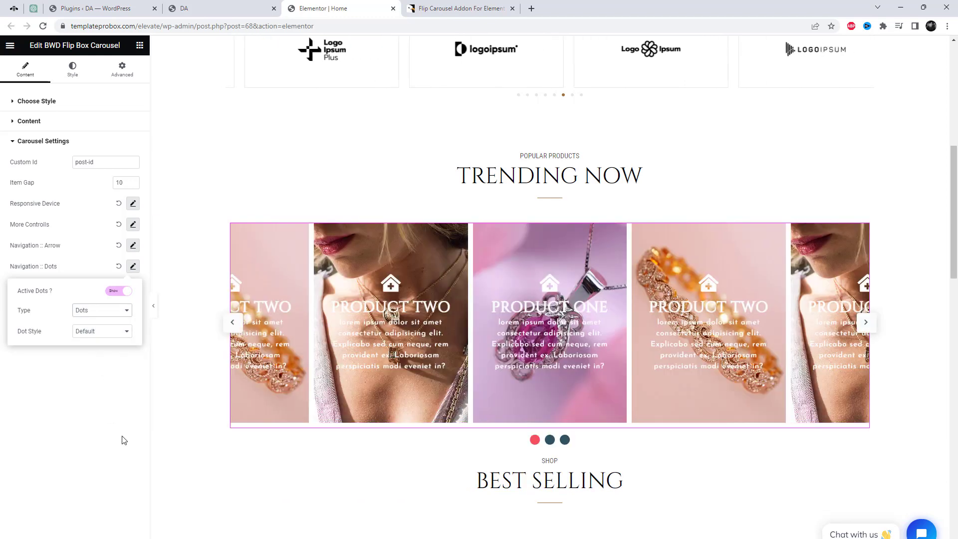
Step: Set the carousel's responsive desktop view to 3 items
click(72, 69)
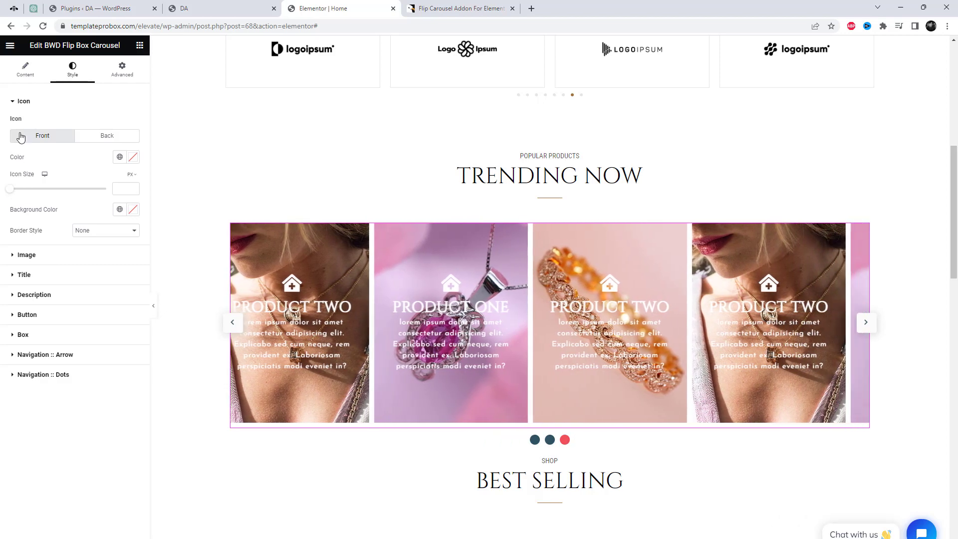
click(33, 75)
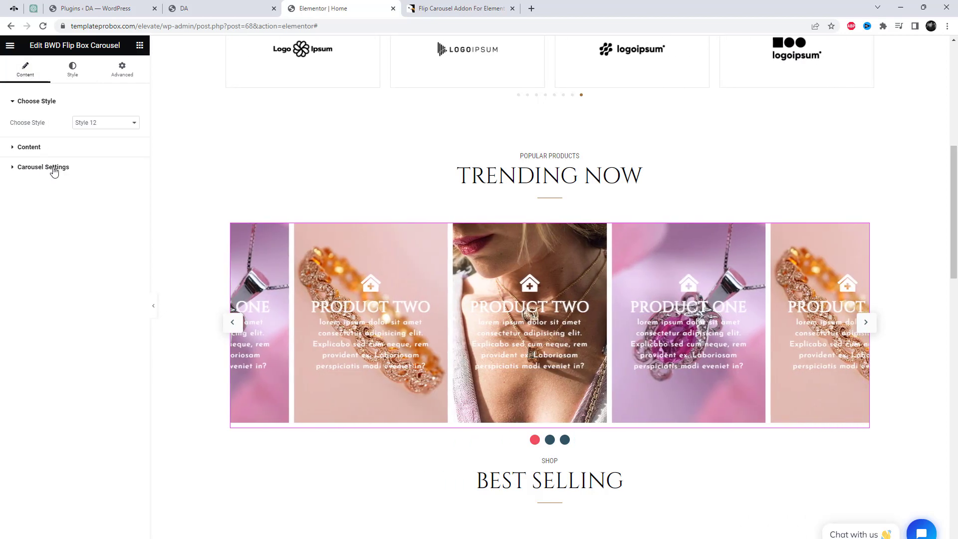
click(54, 167)
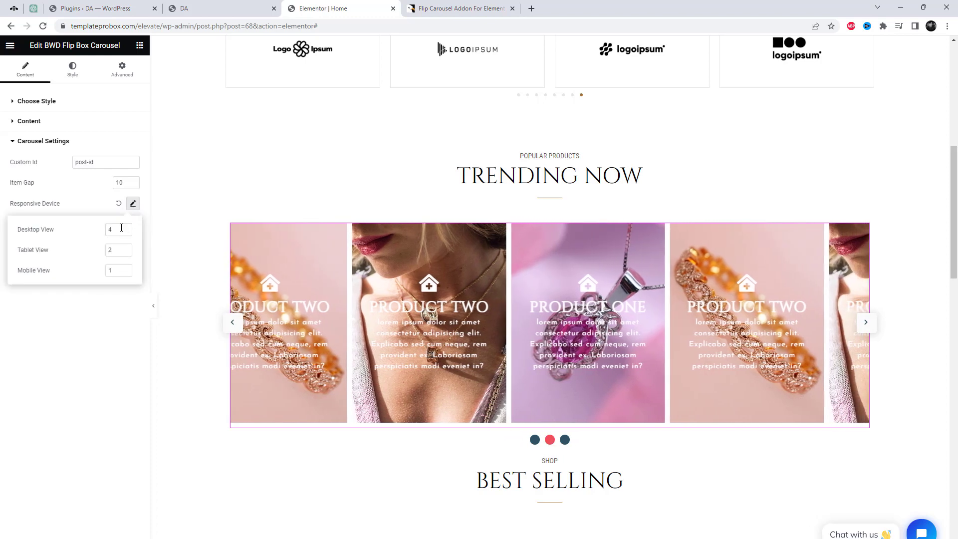
click(135, 396)
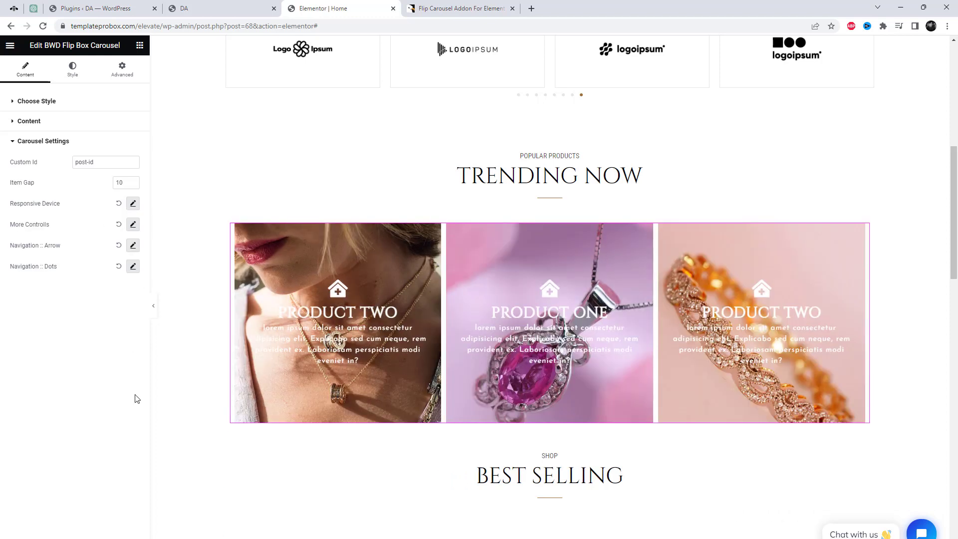
Step: Set the front title's typography in the flip box carousel style to Abril Fatface at 23 px
click(73, 74)
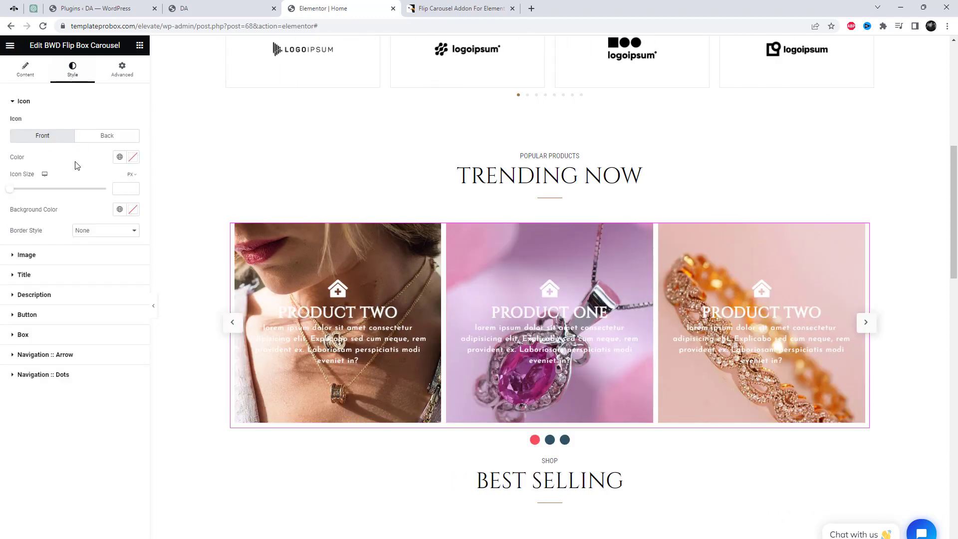
click(48, 259)
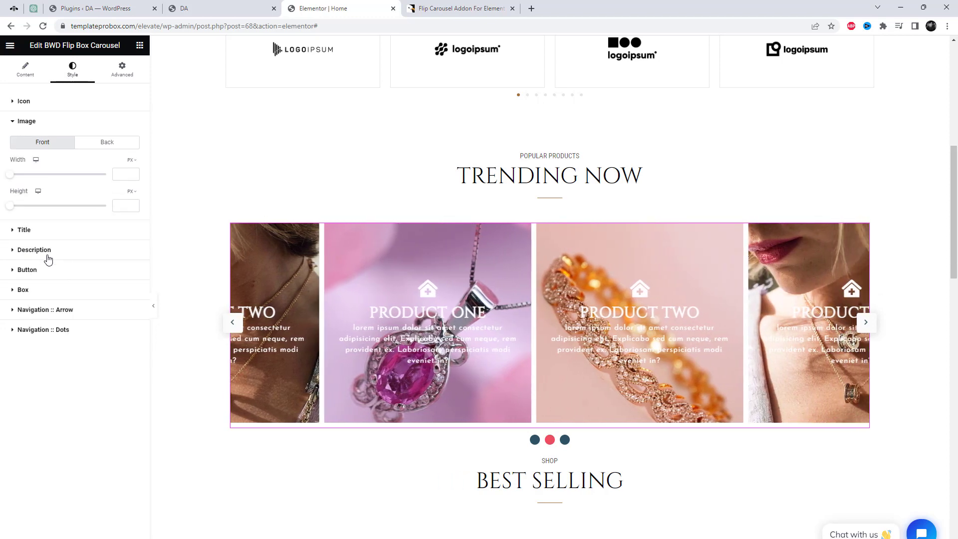
drag(24, 178, 2, 178)
click(45, 232)
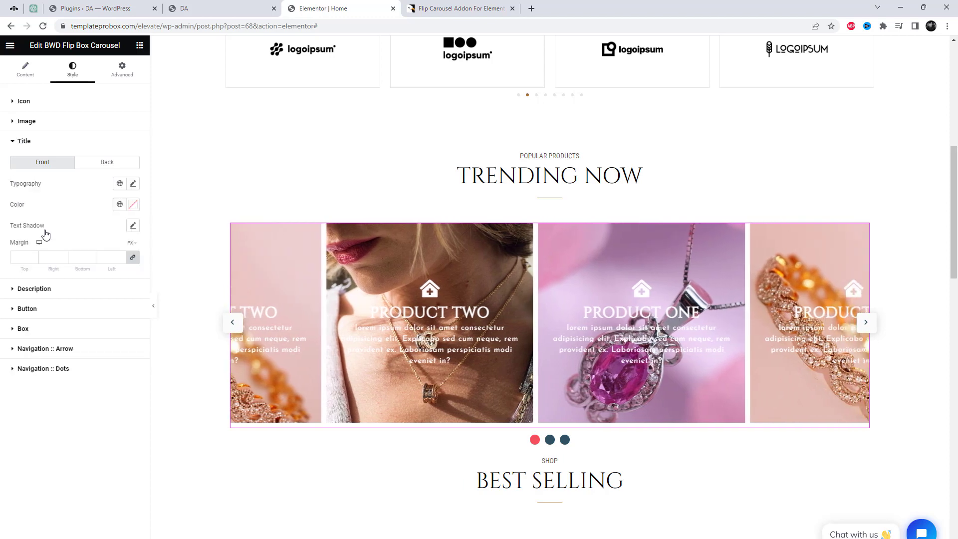
click(133, 185)
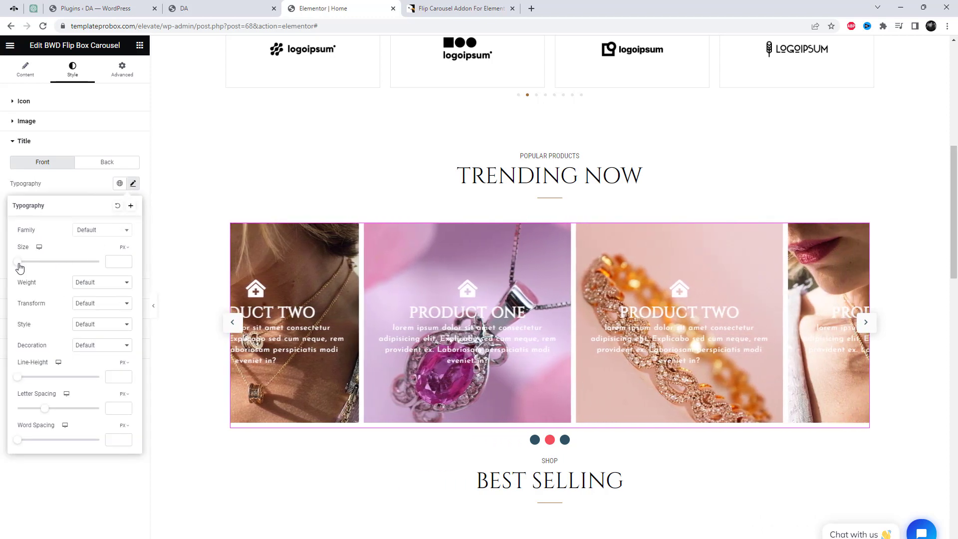
drag(32, 267, 29, 269)
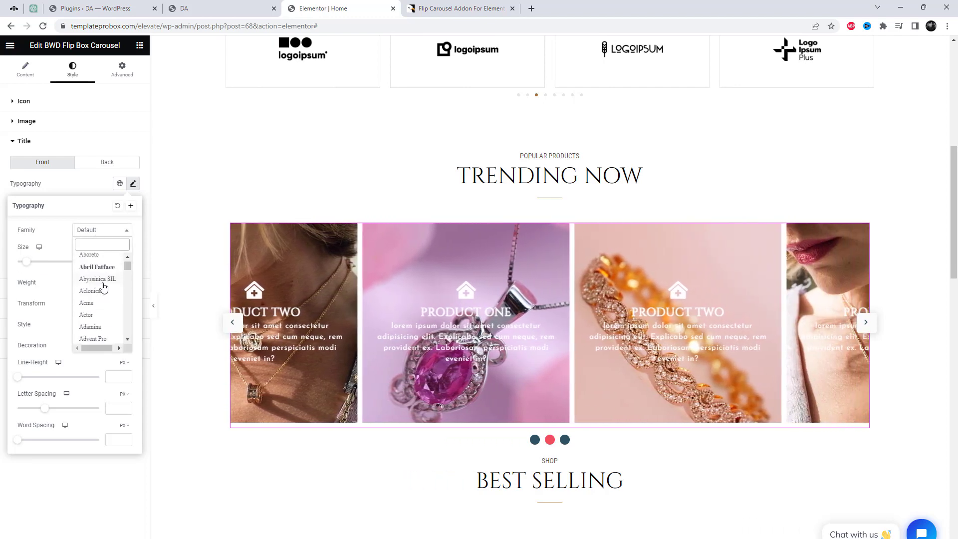
click(105, 267)
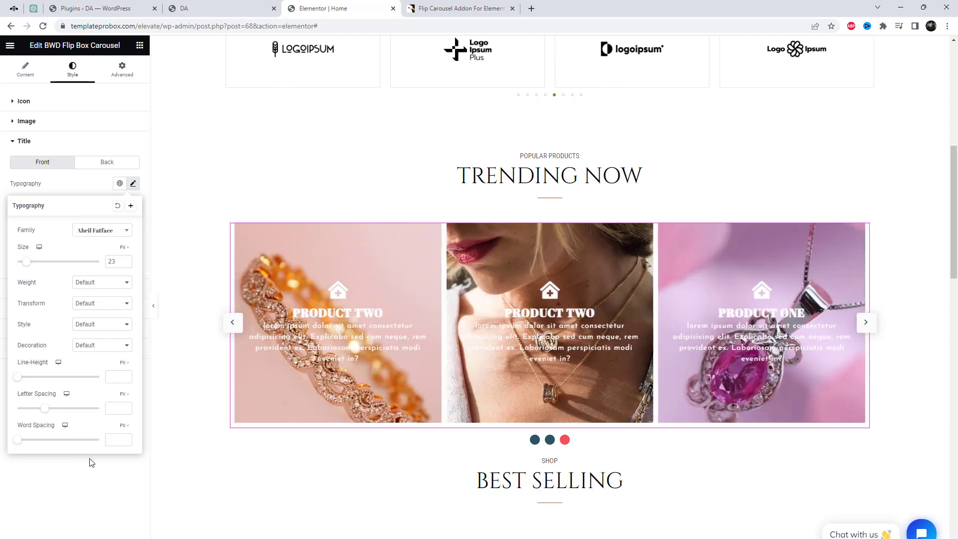
click(91, 462)
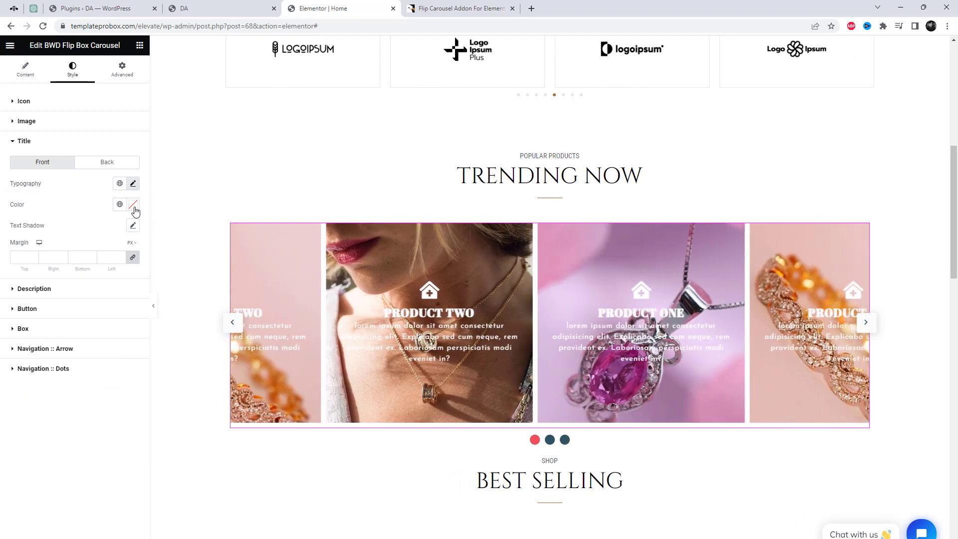
Step: Set the front title's text color to white, #FFFFFF
click(133, 206)
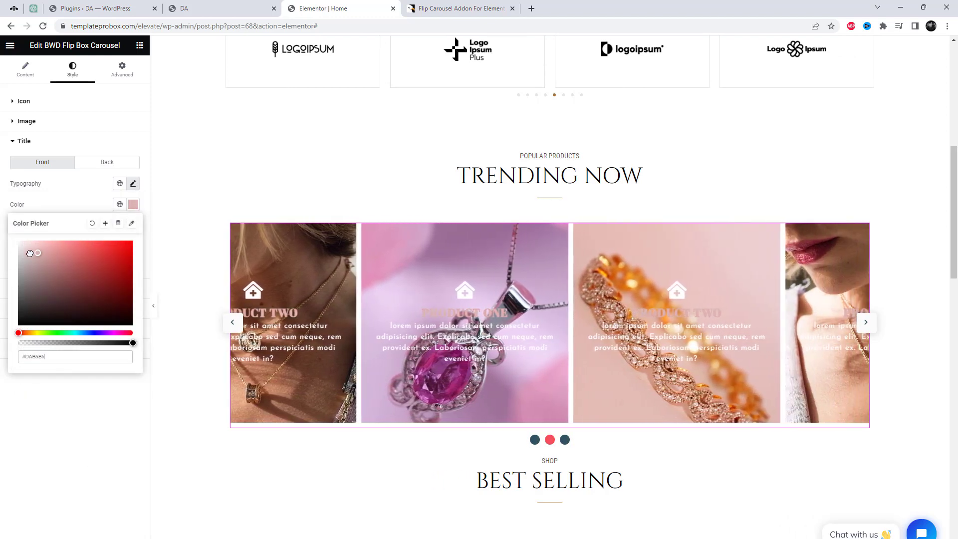
drag(16, 258, 16, 236)
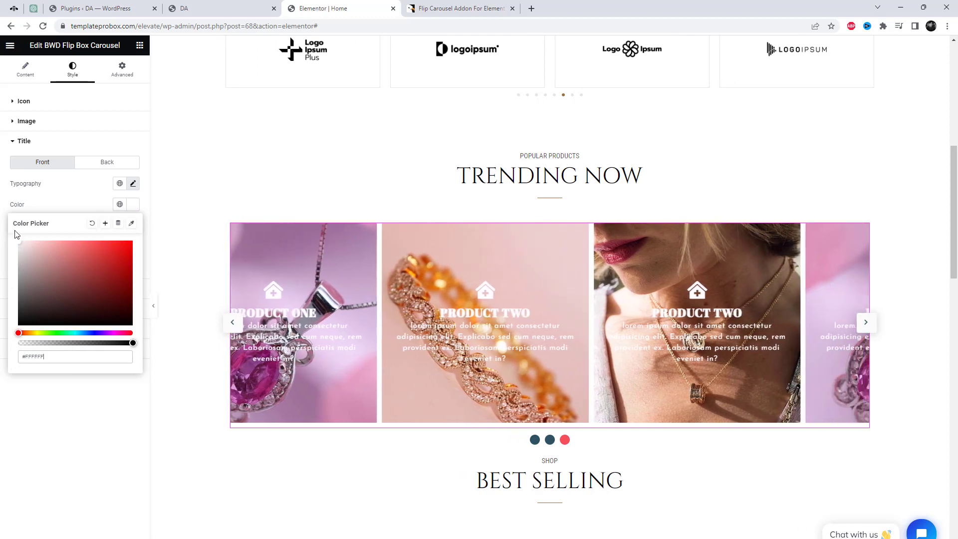
click(46, 205)
Step: Add a text shadow to the front title with color rgba(43, 11, 11, 0.94), blur 14 and horizontal offset -5
click(132, 226)
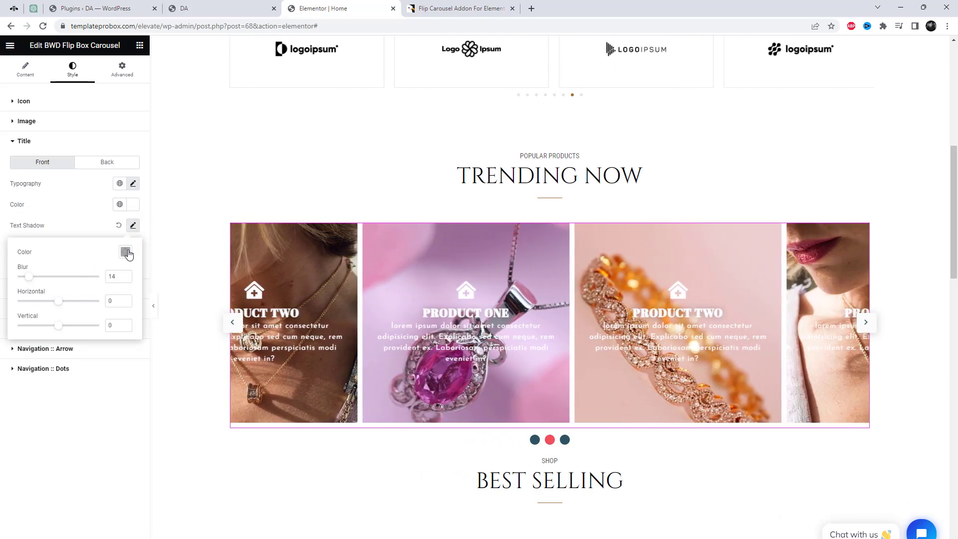
click(125, 252)
drag(126, 310, 156, 353)
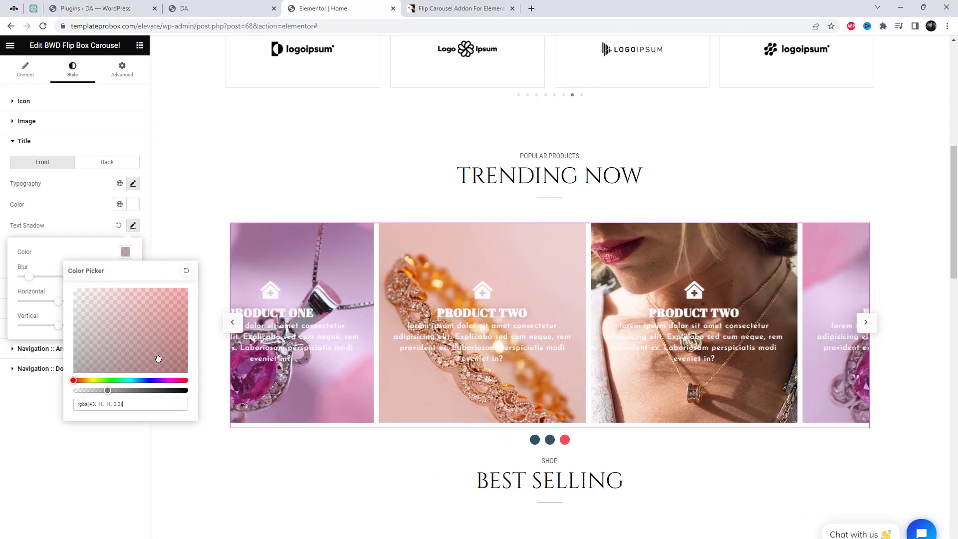
drag(107, 390, 180, 391)
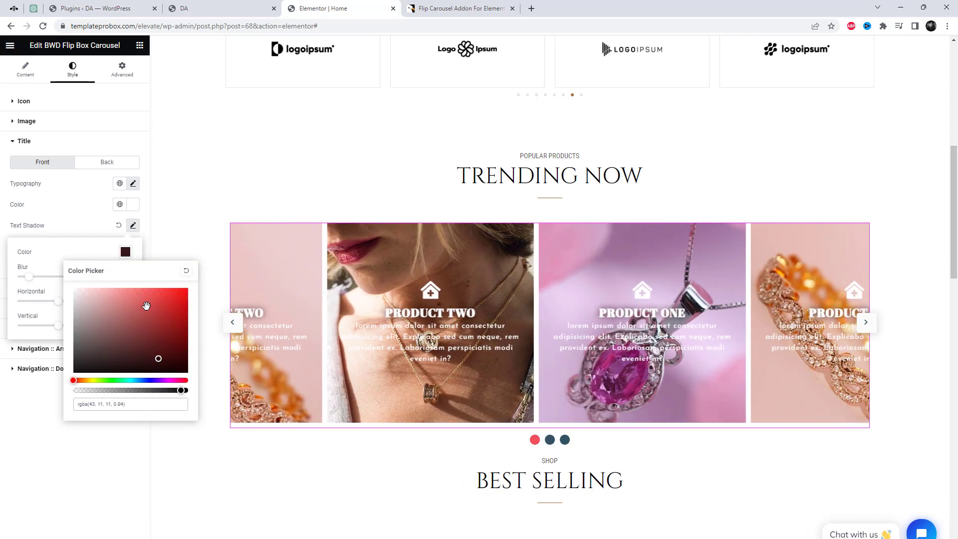
click(86, 211)
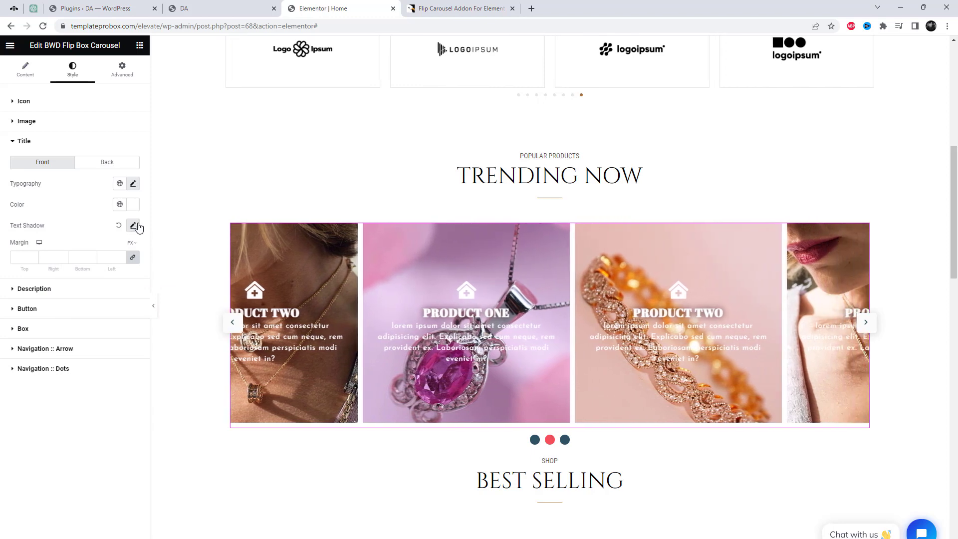
click(133, 224)
mouse_move(59, 306)
mouse_down()
mouse_move(78, 306)
mouse_move(59, 304)
mouse_up()
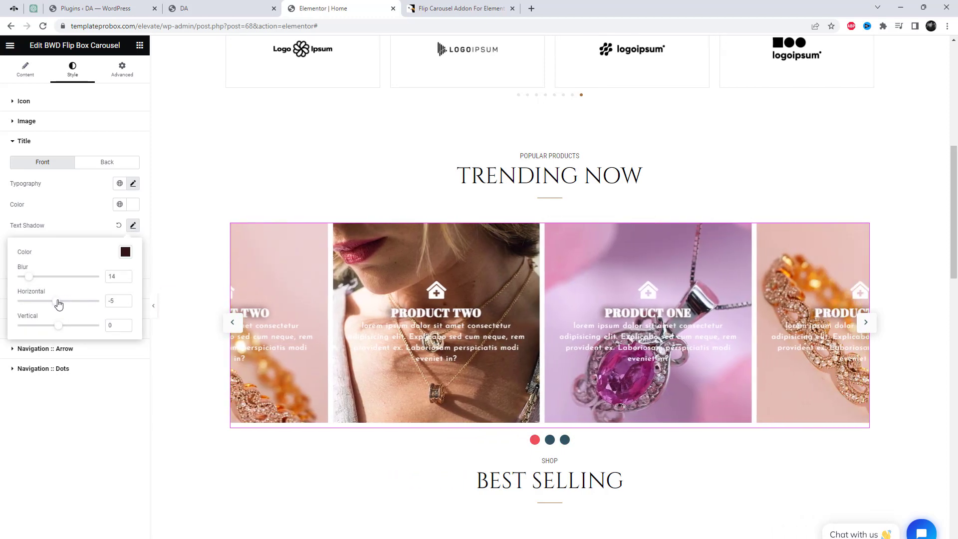
click(75, 448)
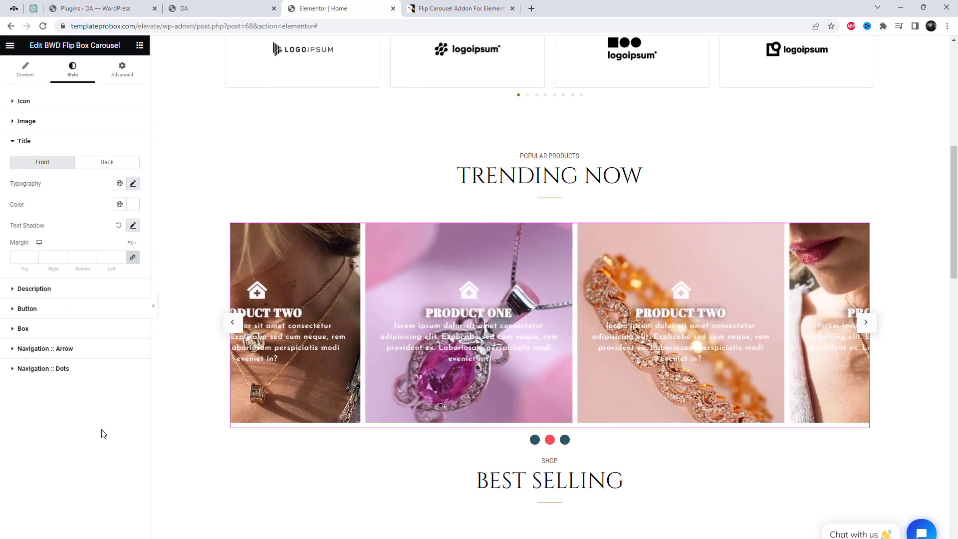
click(56, 312)
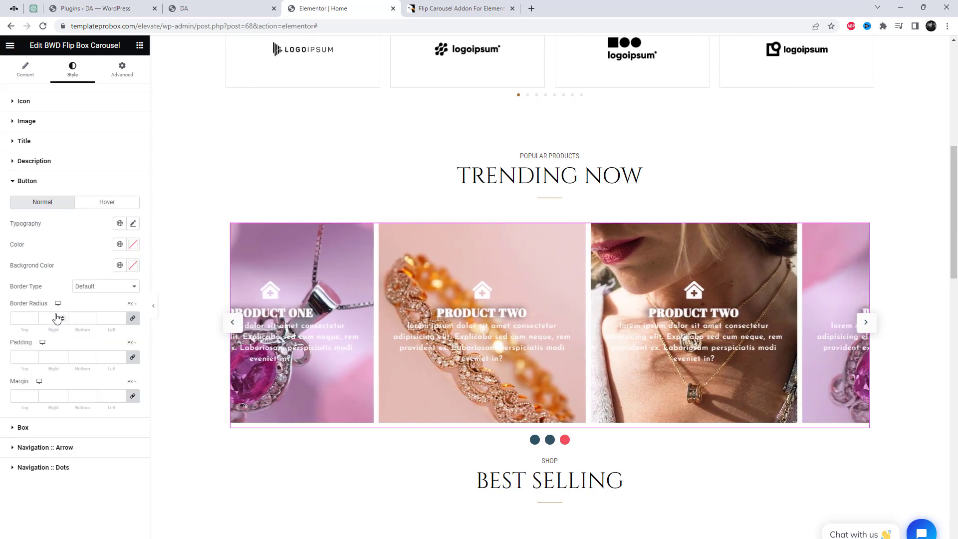
mouse_move(449, 349)
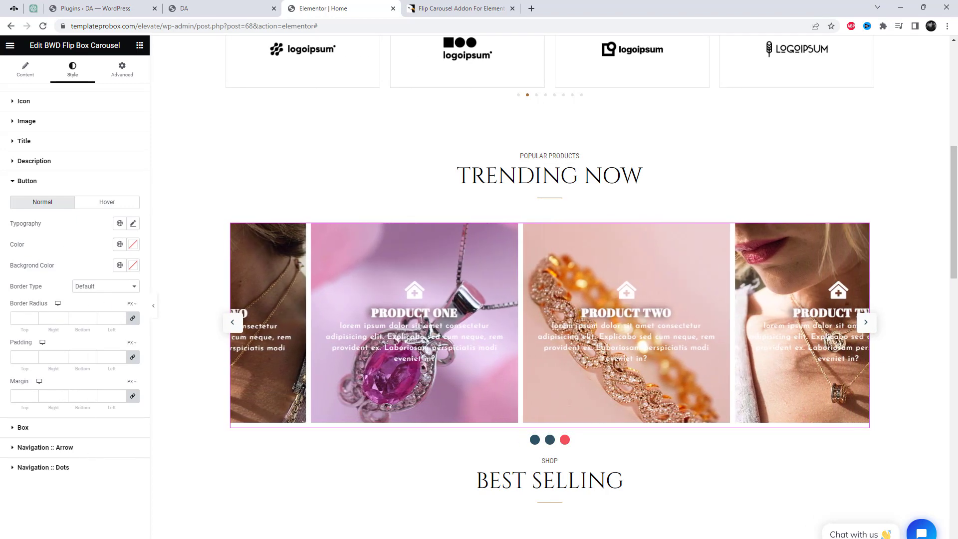
Step: Reload the live homepage and advance the Trending Now carousel to check the restyled flip boxes
click(213, 10)
click(214, 26)
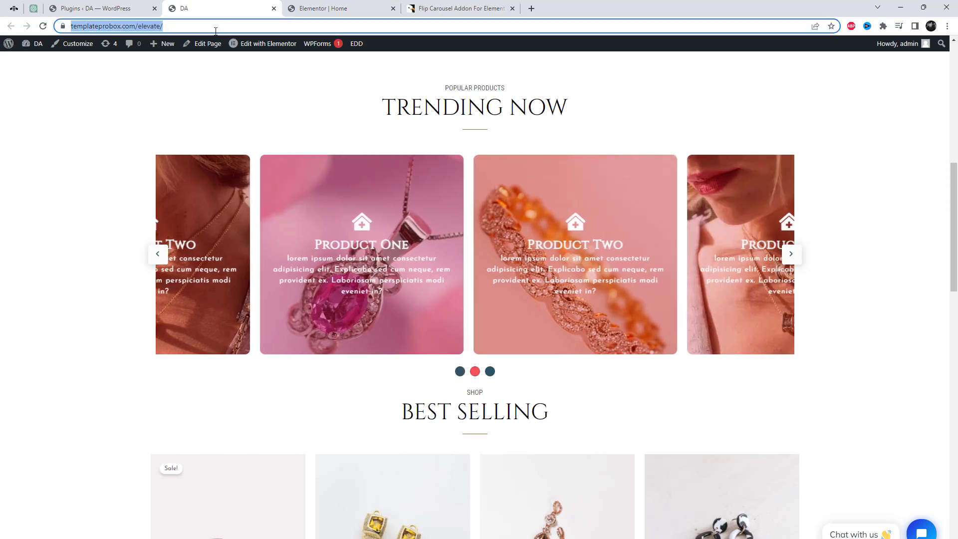
key(Return)
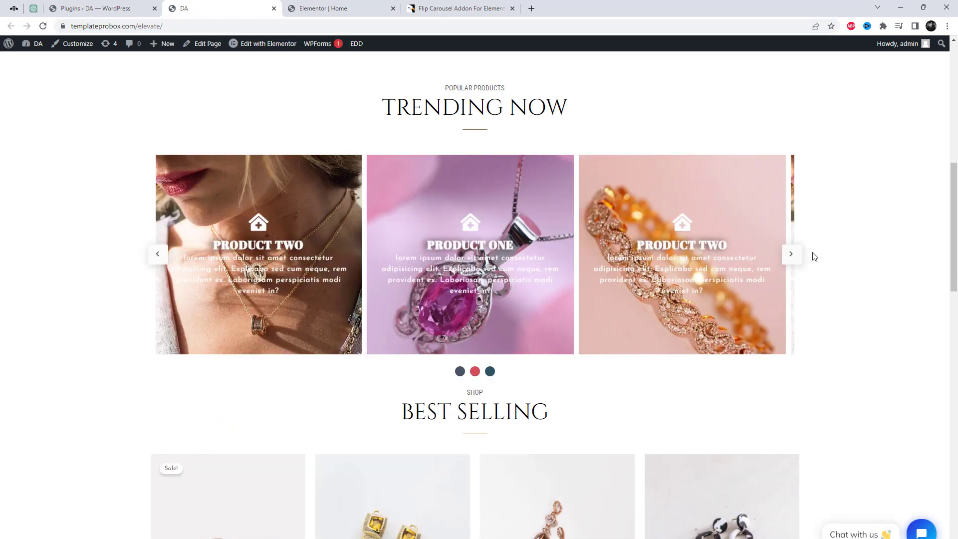
click(793, 257)
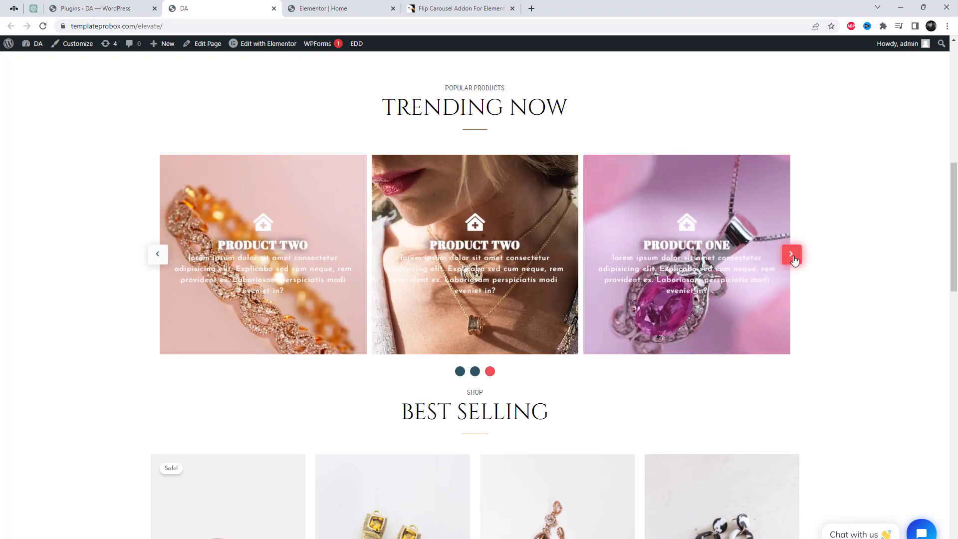